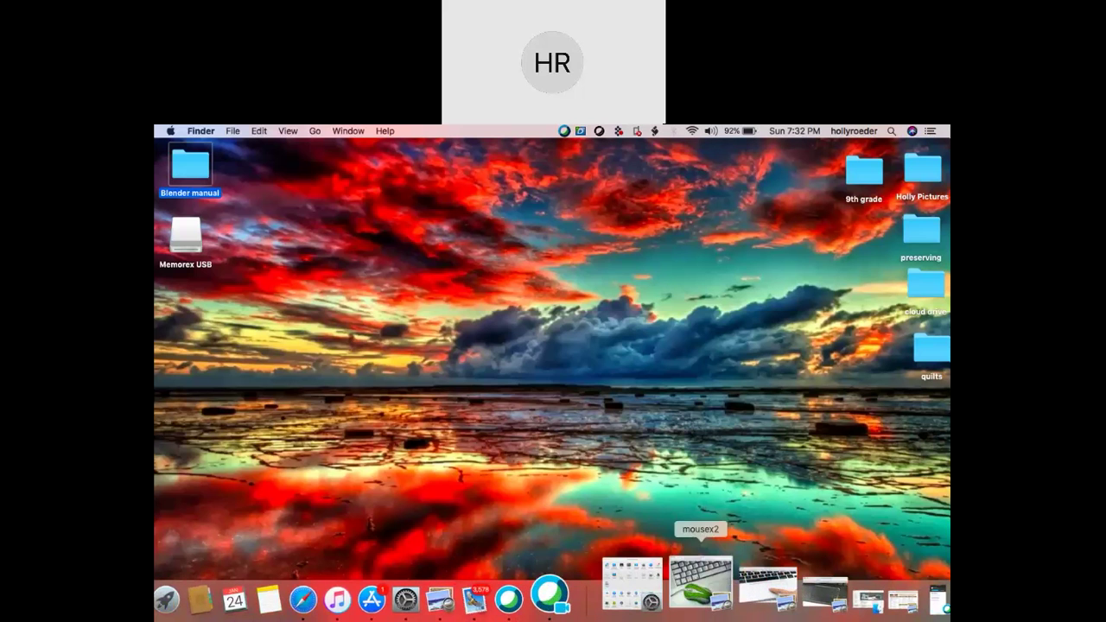
Restore the minimized mousex2, touchpad with buttons, Memorex USB and touchpad smooth windows to view the mouse and touchpad pictures
left_click(698, 596)
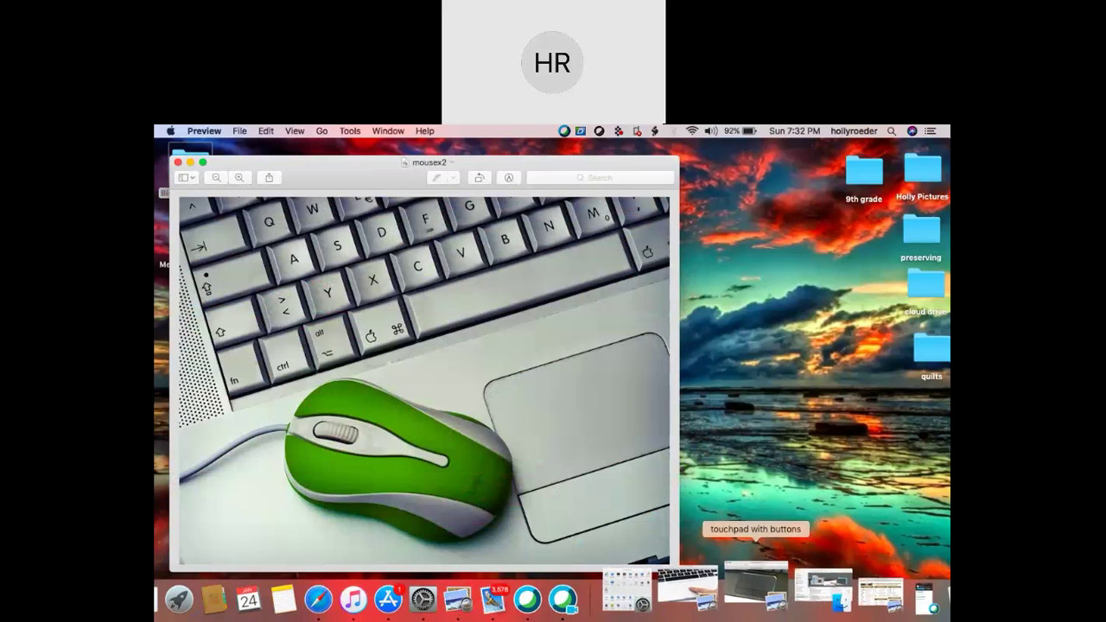
left_click(736, 595)
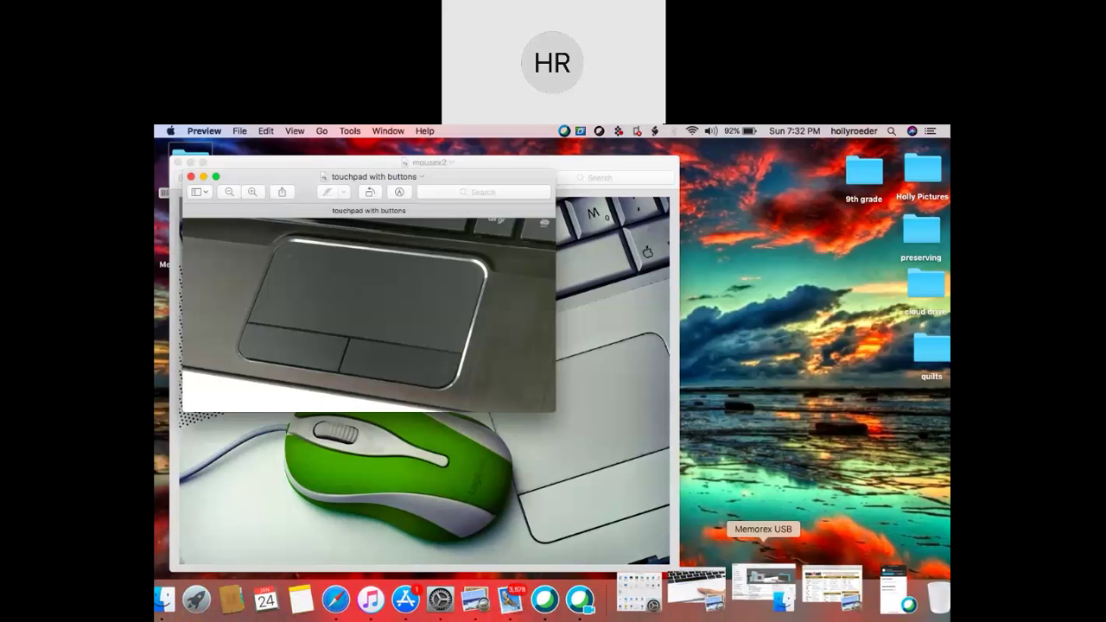
left_click(778, 588)
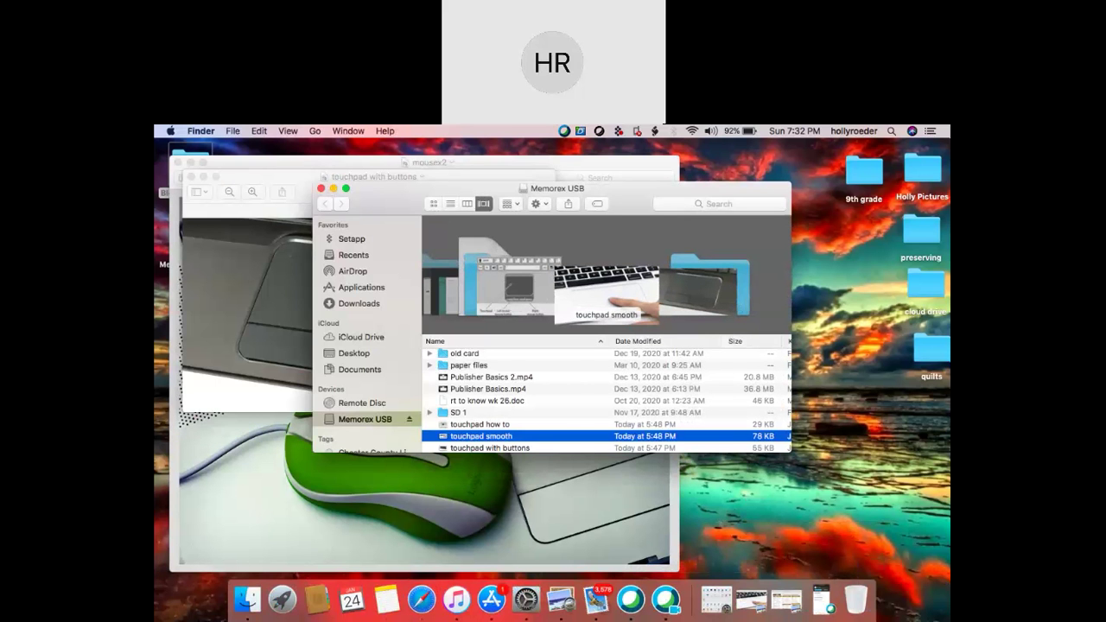
key("super+Tab")
left_click(752, 599)
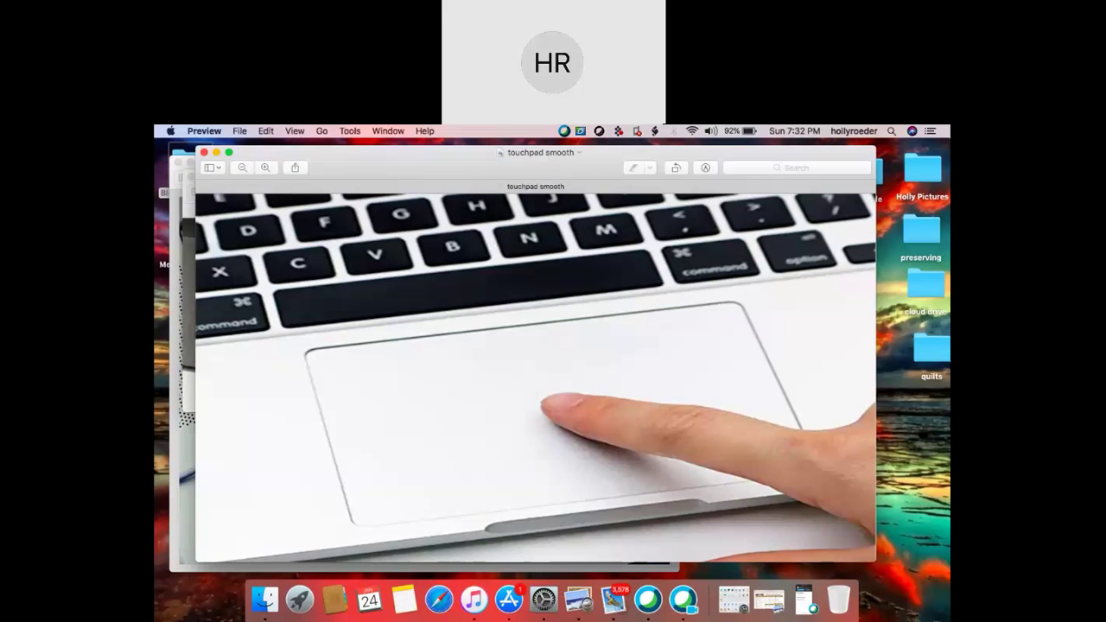
Minimize the touchpad smooth picture and close the touchpad with buttons and mousex2 pictures
key("super+m")
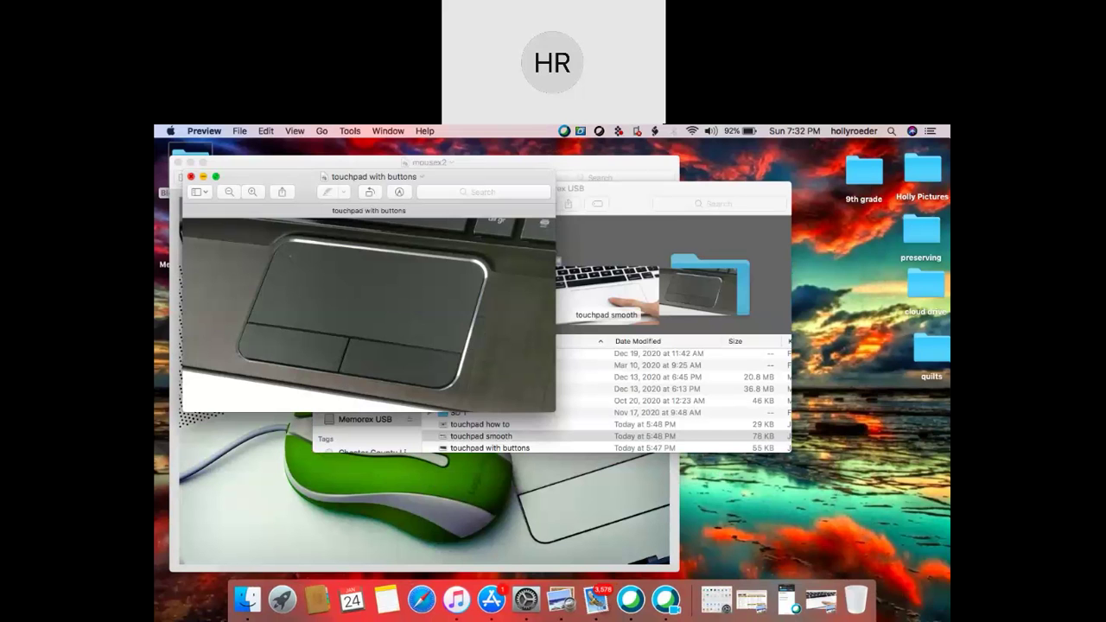
left_click(191, 176)
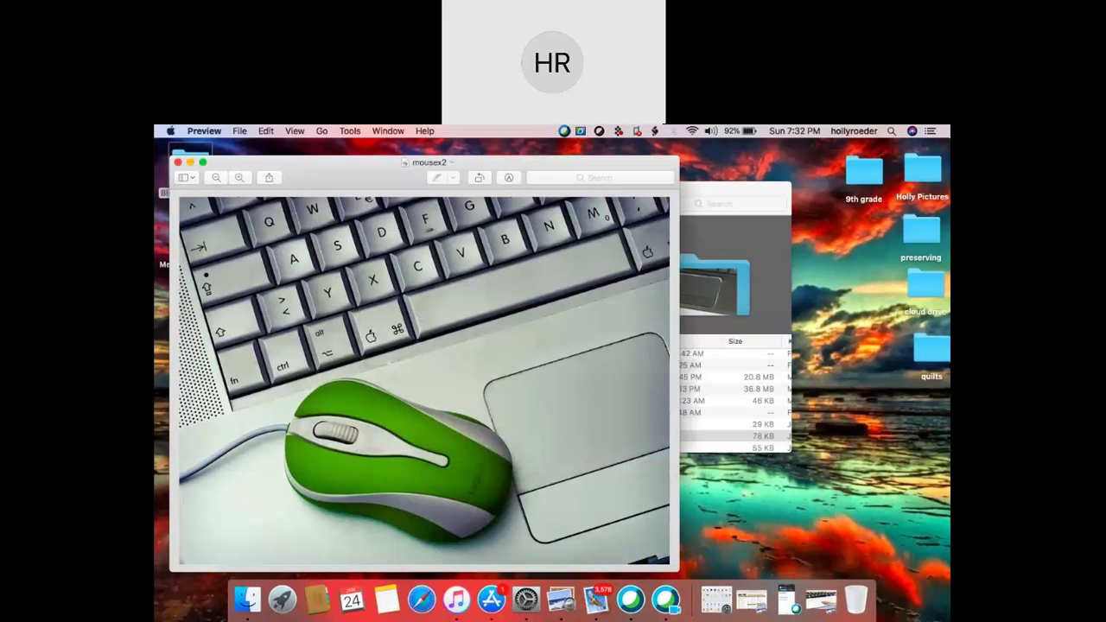
key("super+w")
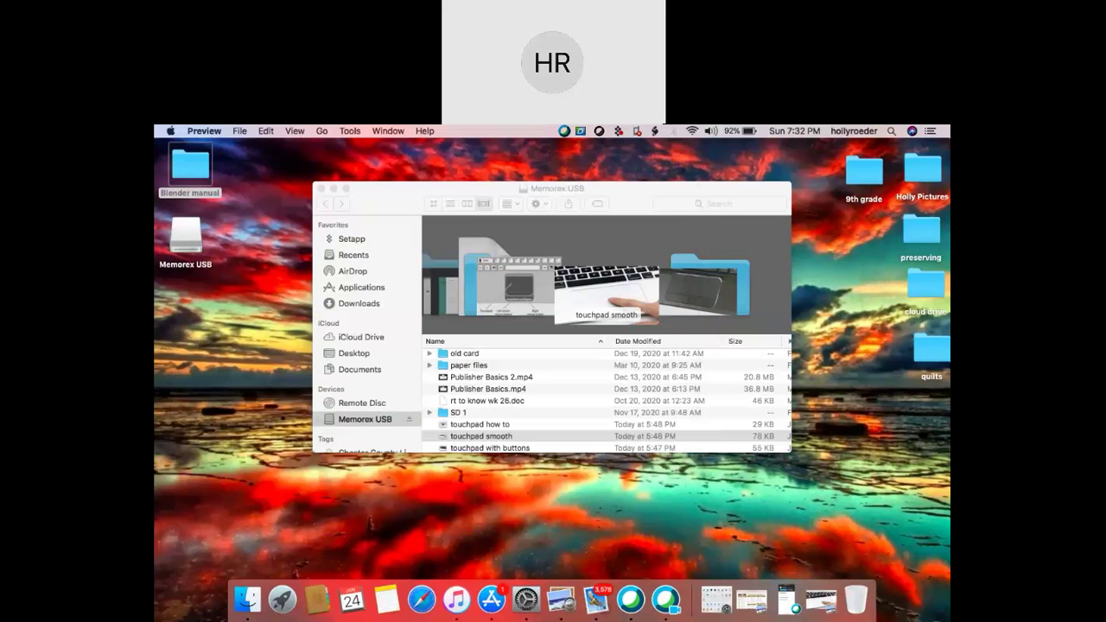
Open the touchpad how to picture from Memorex USB to examine its button labels, and put away both windows
key("Up")
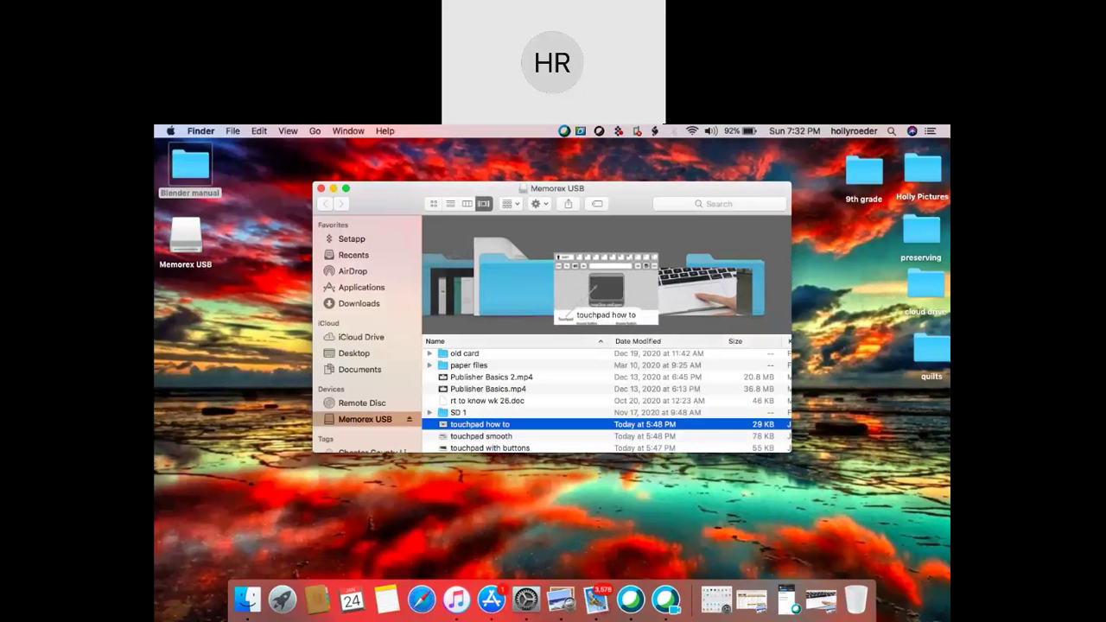
key("super+o")
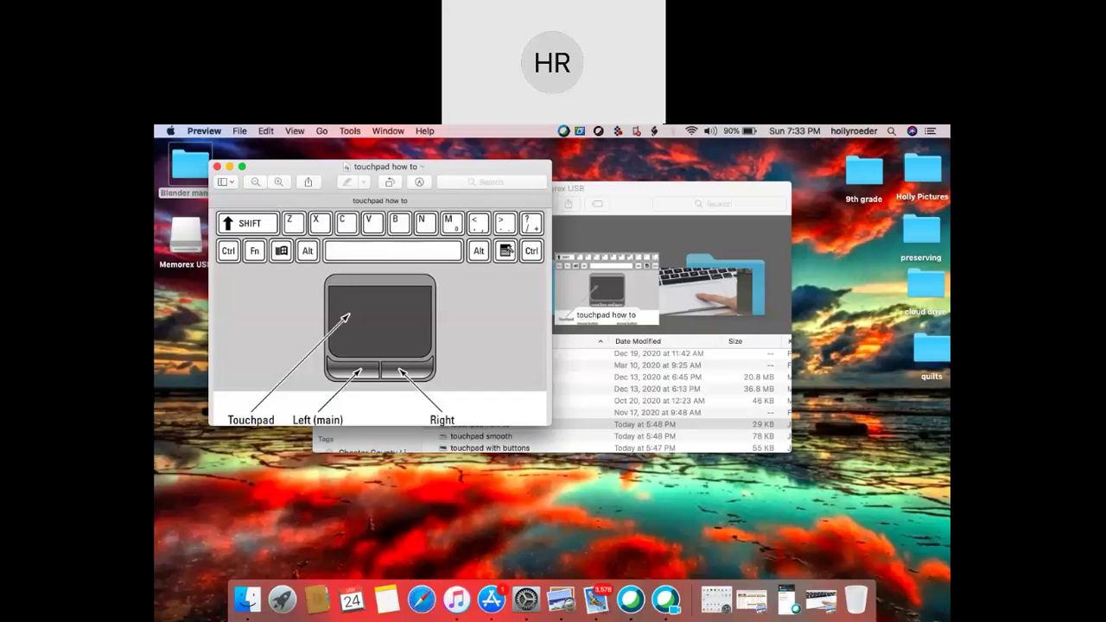
scroll(380, 317, "down", 2)
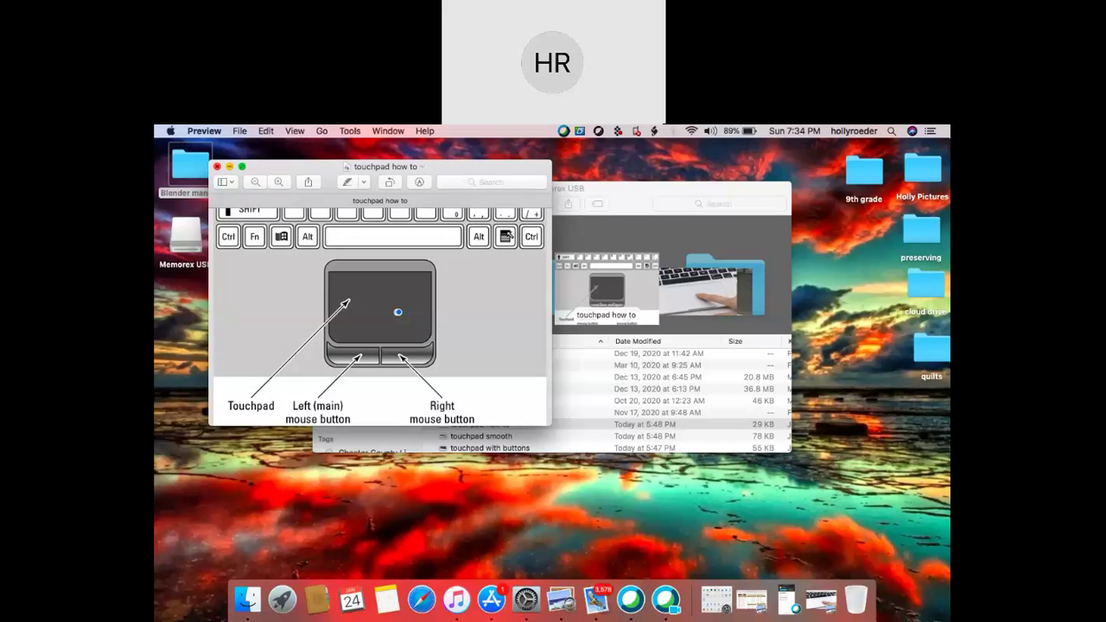
key("super+w")
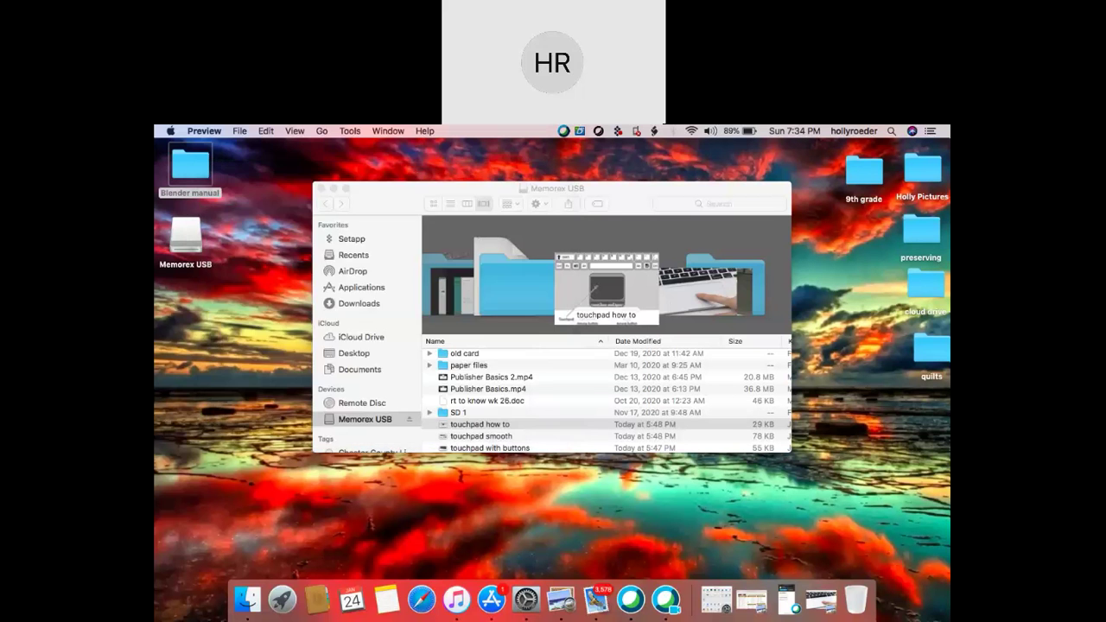
left_click(333, 188)
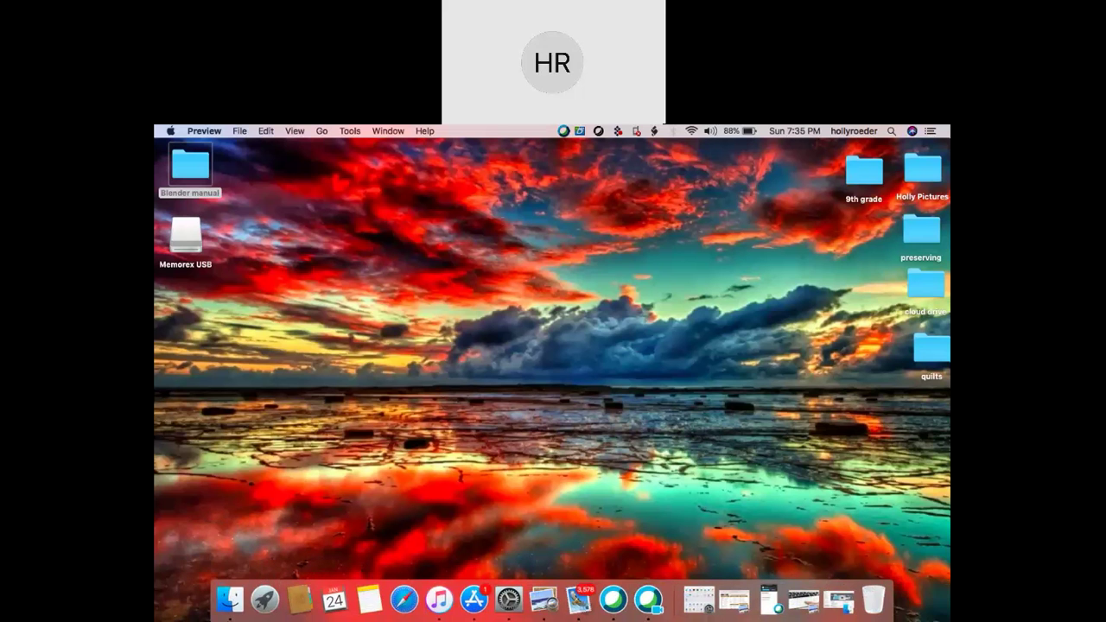
Raise the built-in display's brightness to about two-thirds in System Preferences and close the settings window
left_click(500, 585)
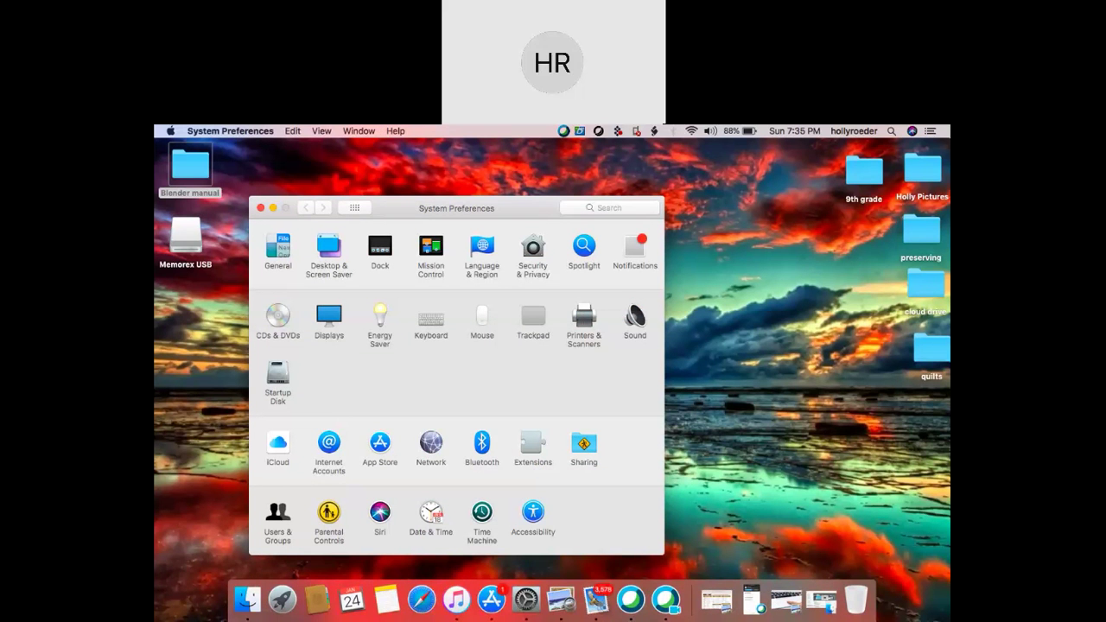
left_click(328, 320)
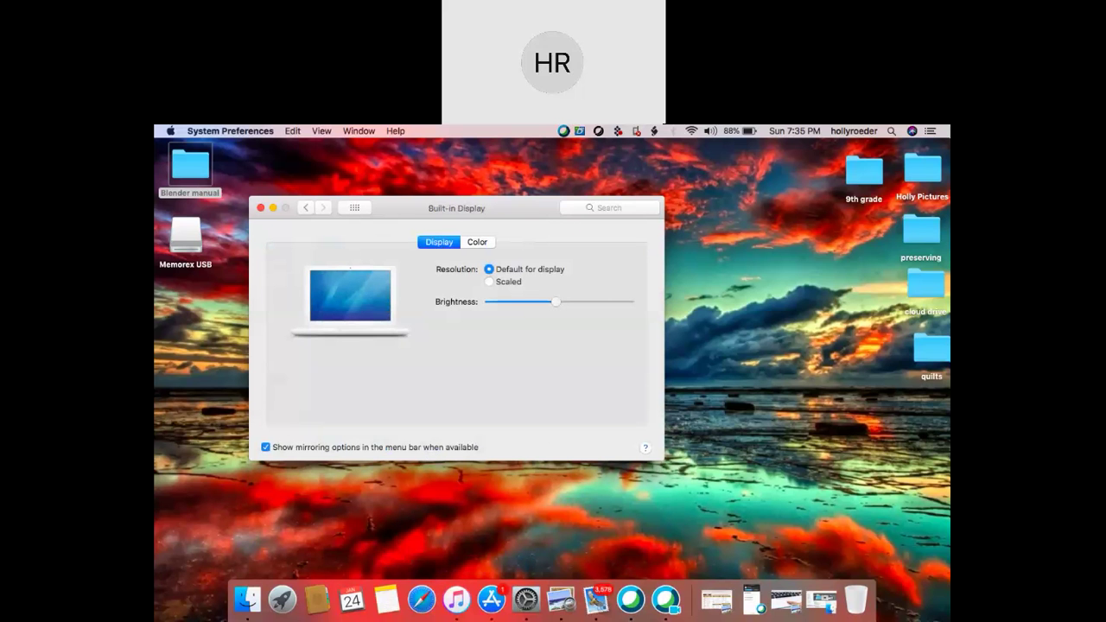
left_click_drag(555, 302, 584, 302)
left_click(272, 208)
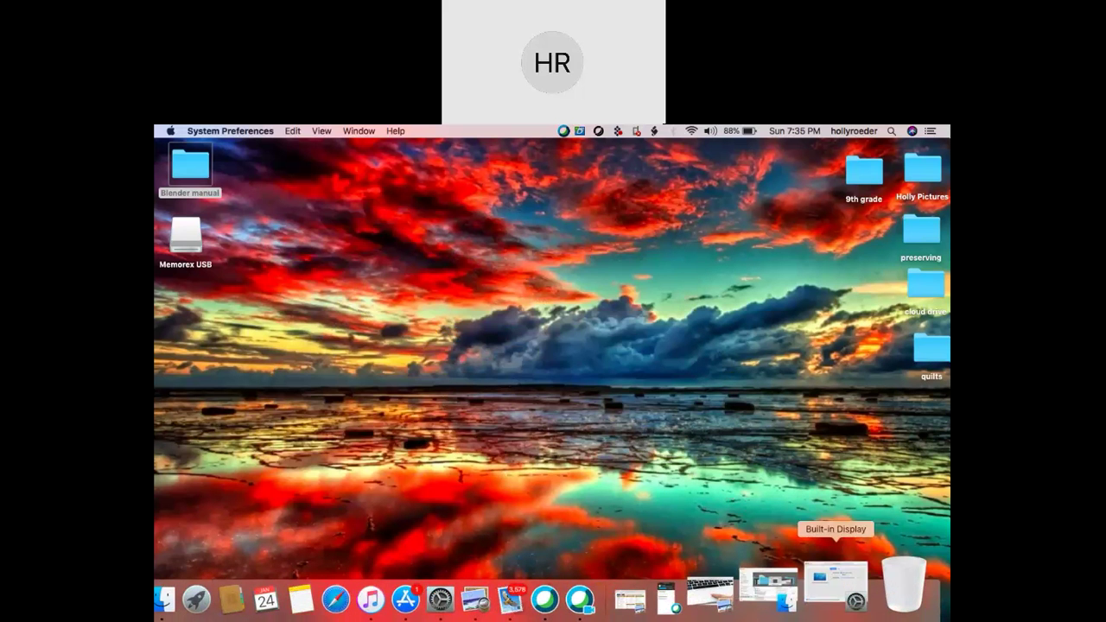
left_click(838, 599)
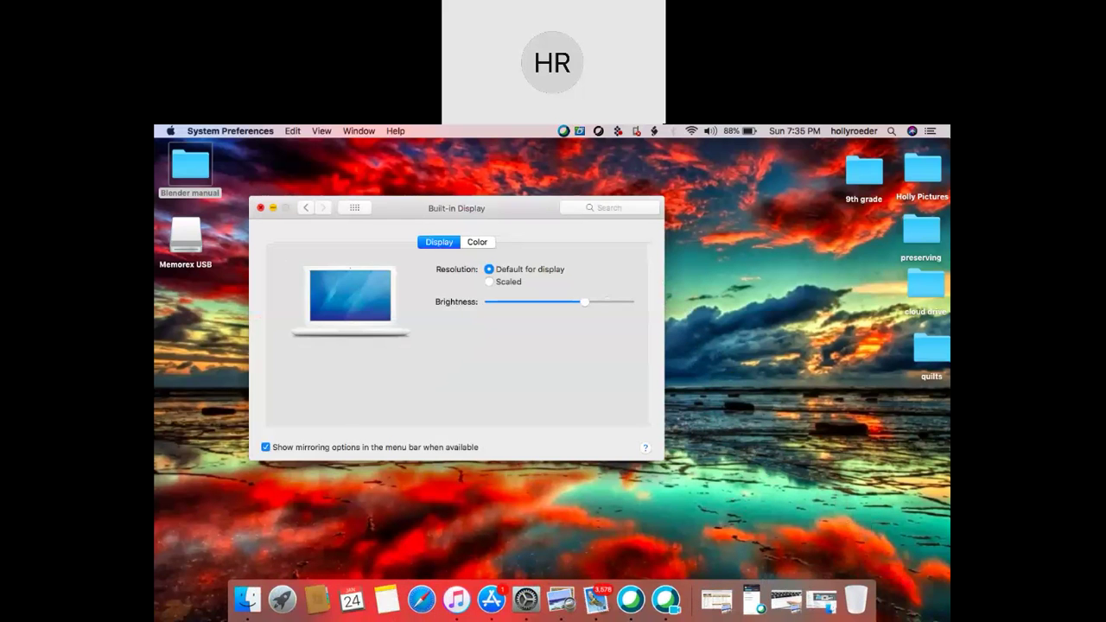
left_click(260, 208)
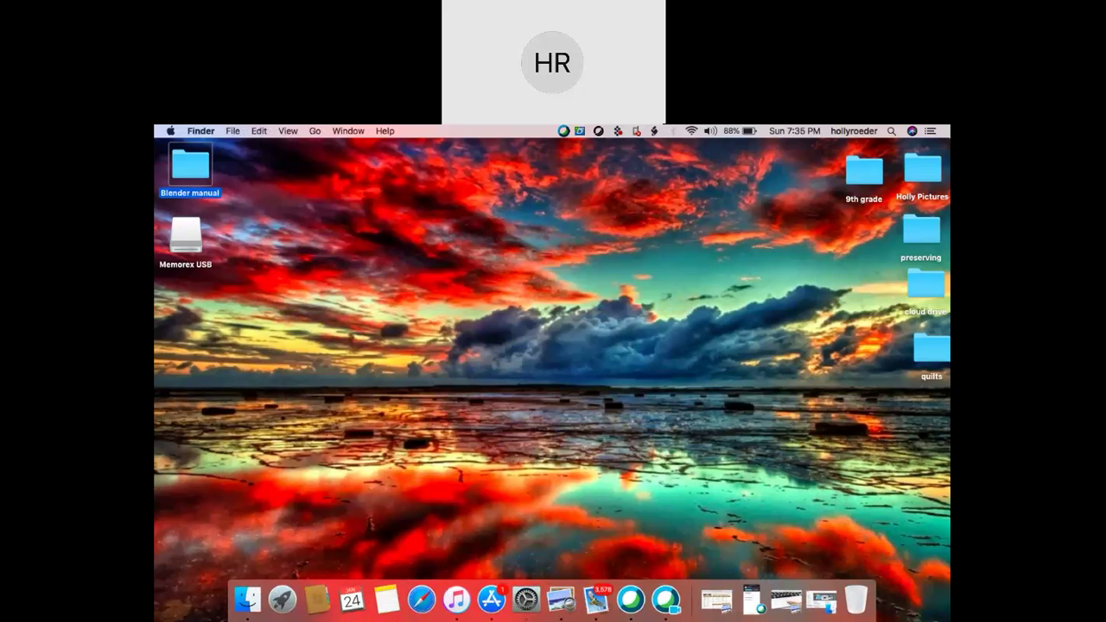
Look at the desktop picture choices in the Desktop & Screen Saver preferences and minimize the window
left_click(526, 595)
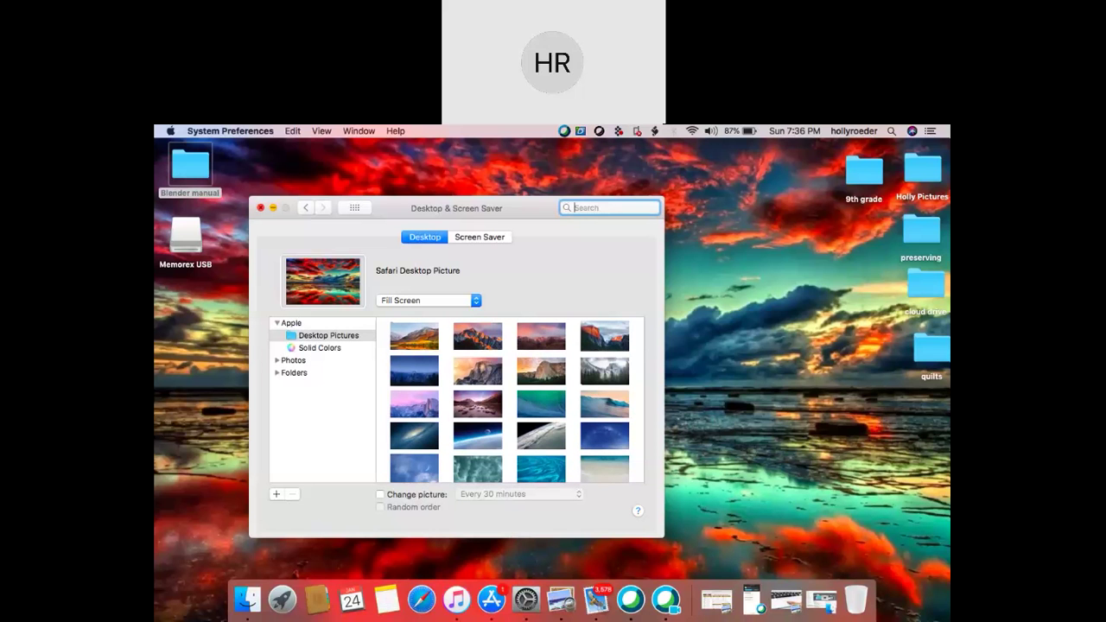
left_click(273, 208)
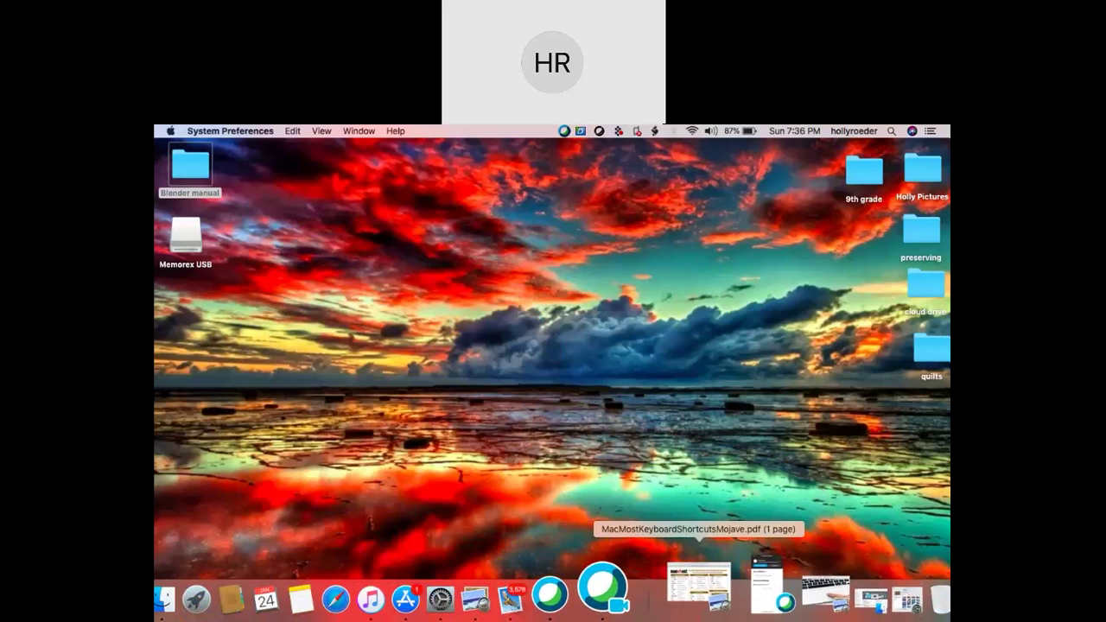
Examine the keyboard shortcuts in the minimized MacMostKeyboardShortcutsMojave.pdf in full screen, and close the document
left_click(698, 590)
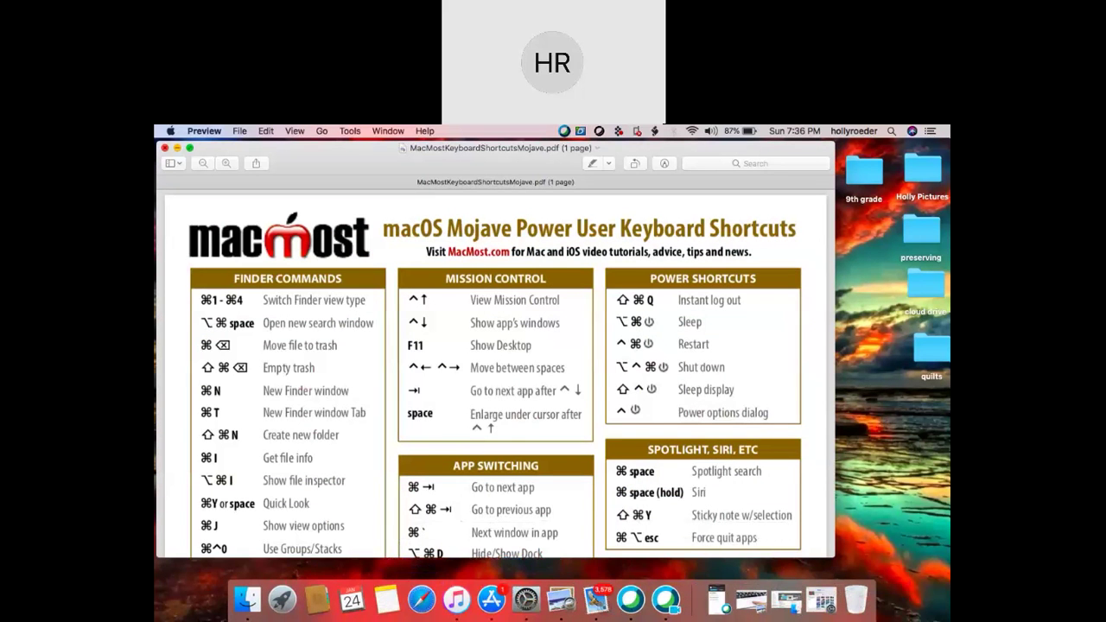
left_click(189, 148)
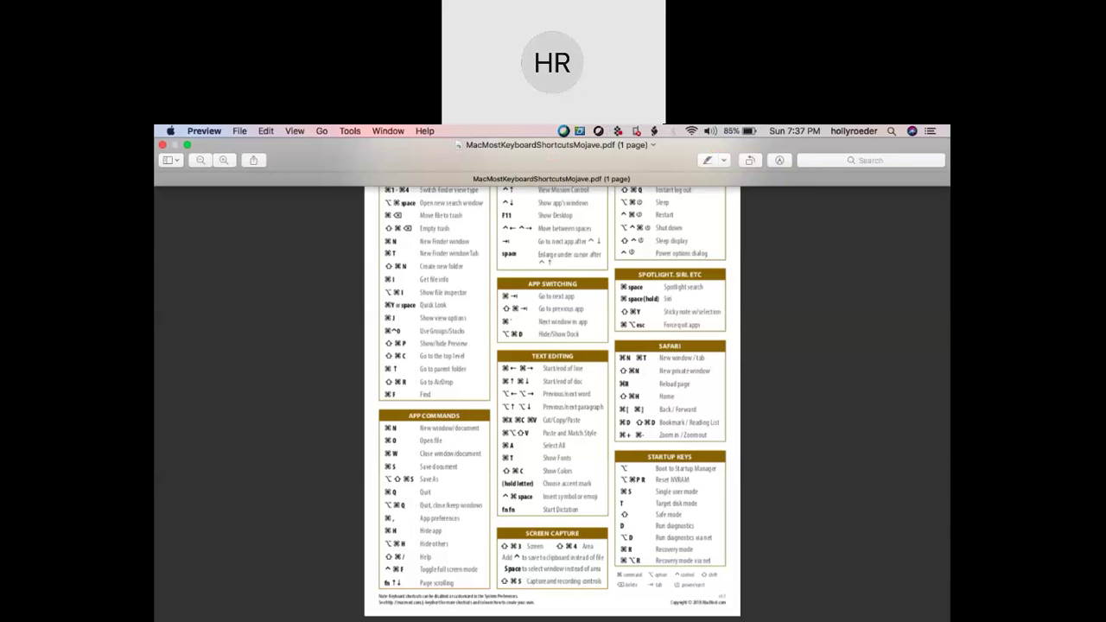
key("ctrl+super+f")
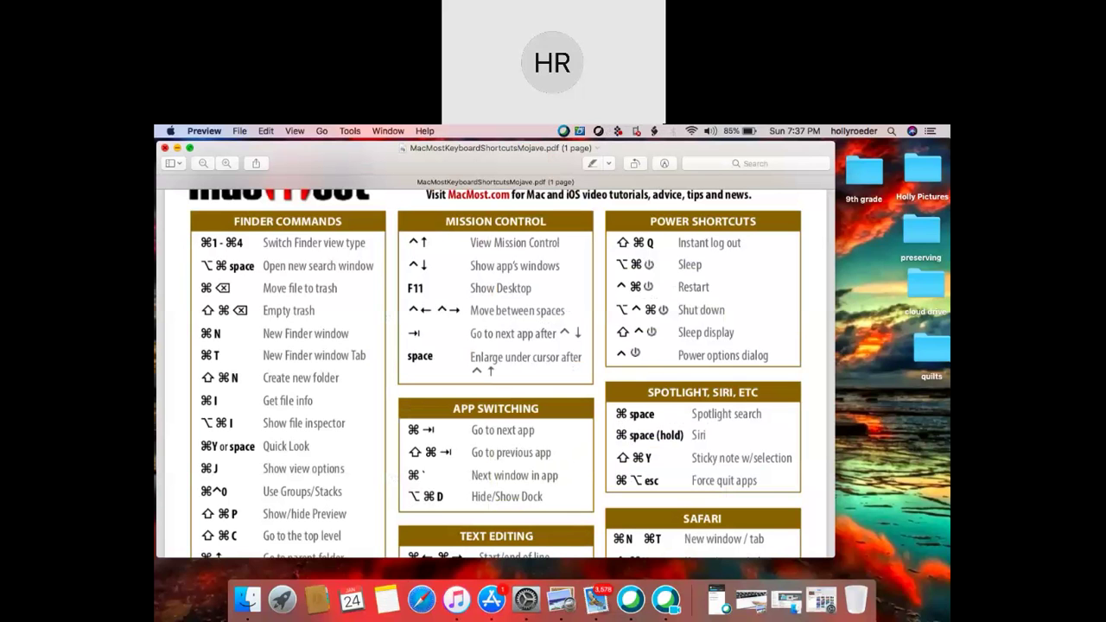
left_click(164, 148)
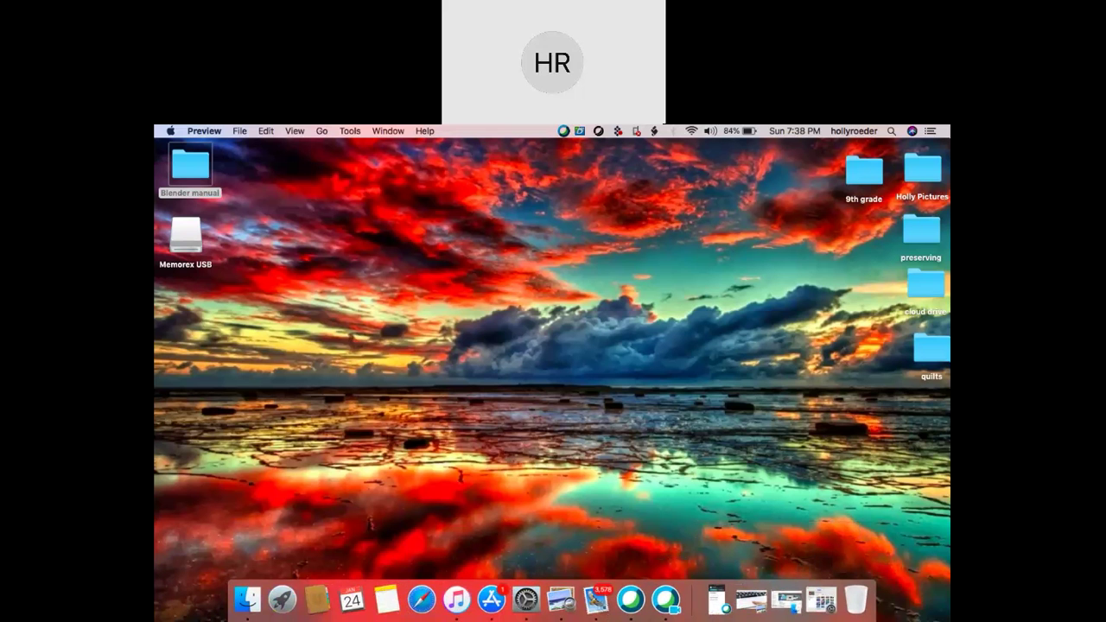
Look through the sidebar locations, tags and file list of the Memorex USB Finder window and close it
left_click(259, 596)
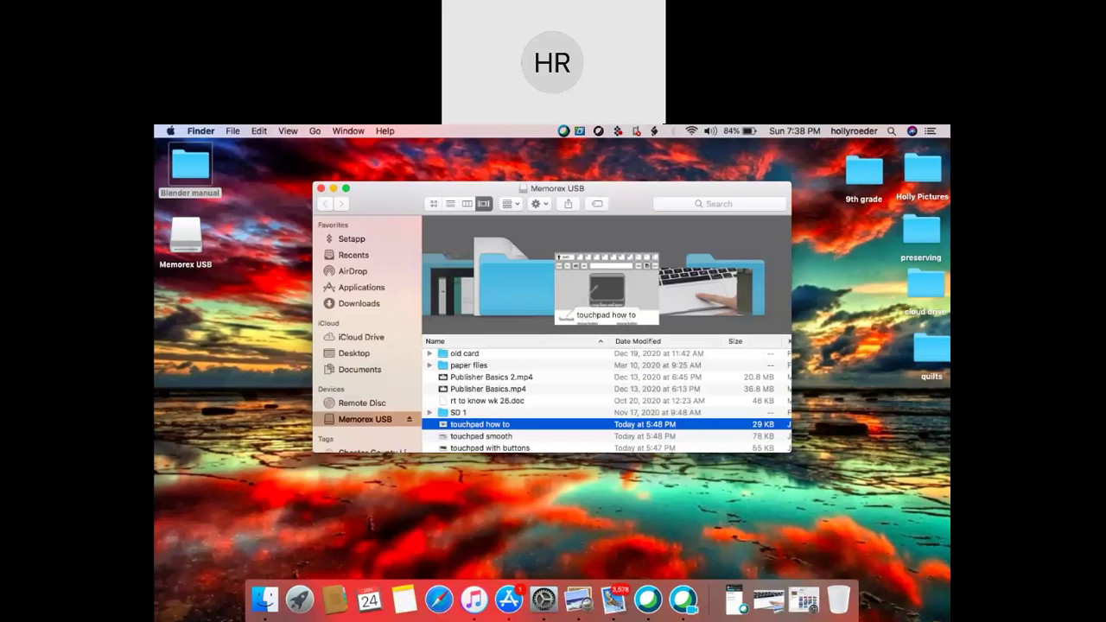
scroll(366, 337, "down", 3)
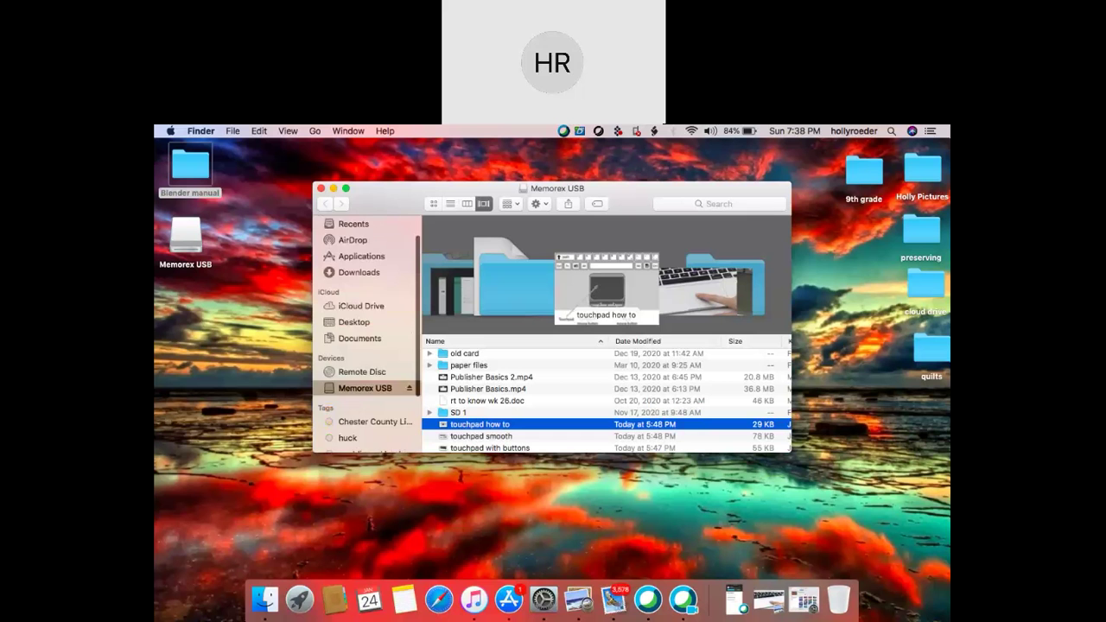
scroll(366, 334, "down", 5)
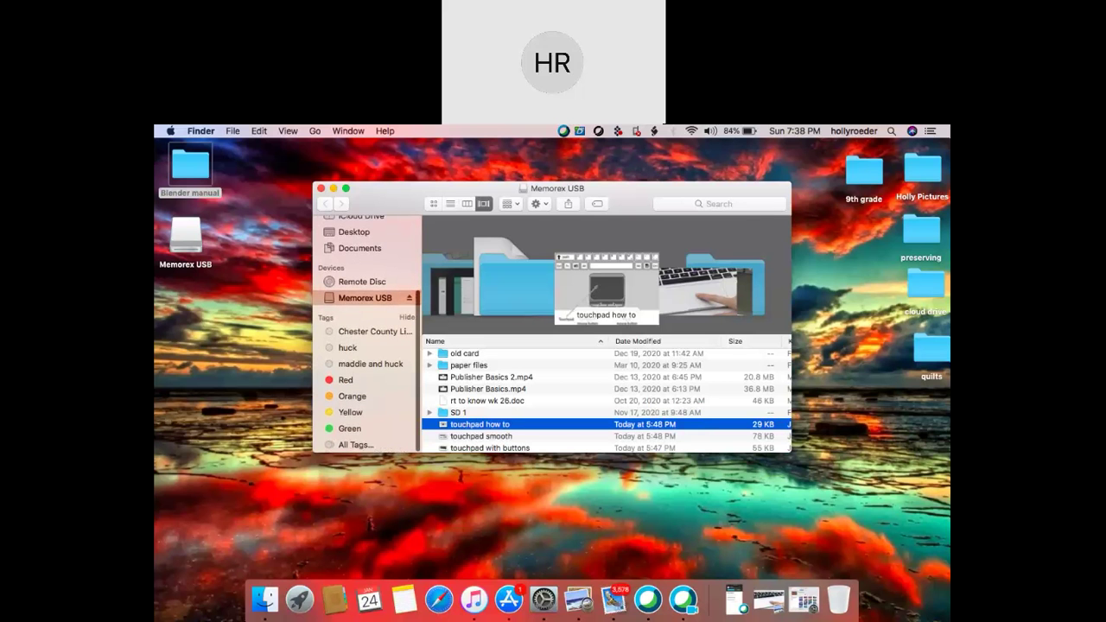
scroll(366, 334, "up", 7)
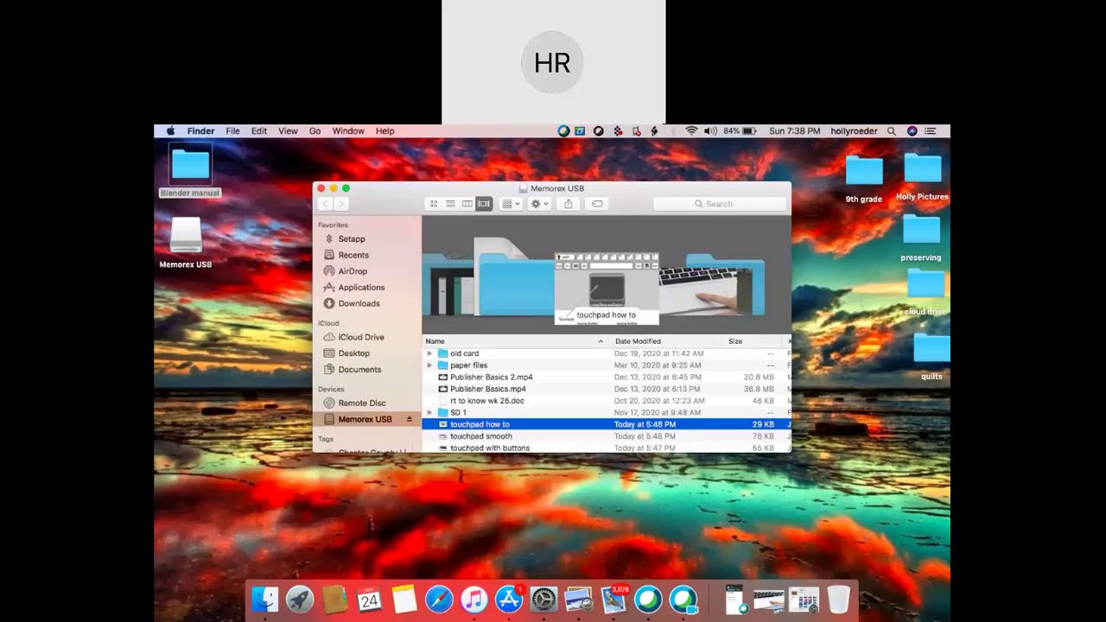
scroll(605, 397, "up", 3)
scroll(604, 397, "down", 4)
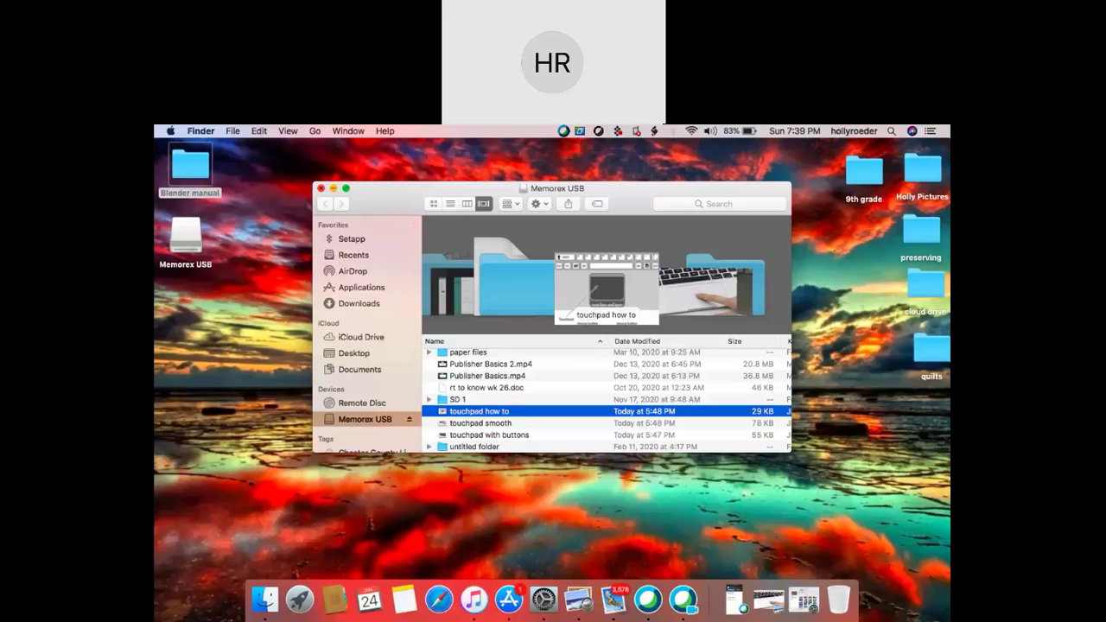
left_click(321, 187)
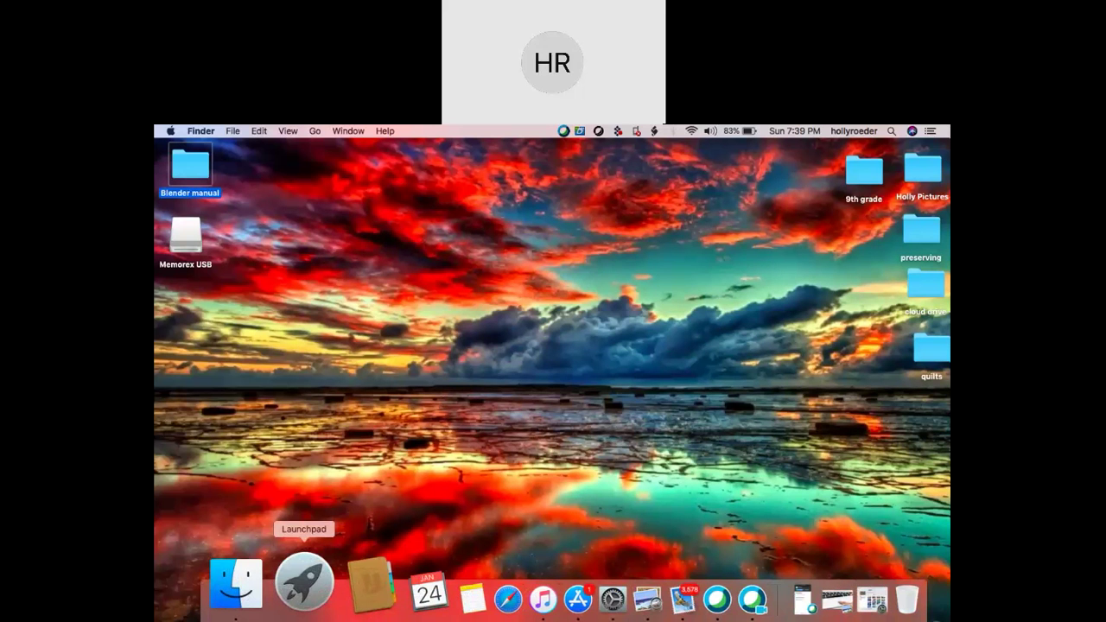
View the installed apps in Launchpad and switch to the App Store to browse its Featured page through Editors' Choice
left_click(303, 580)
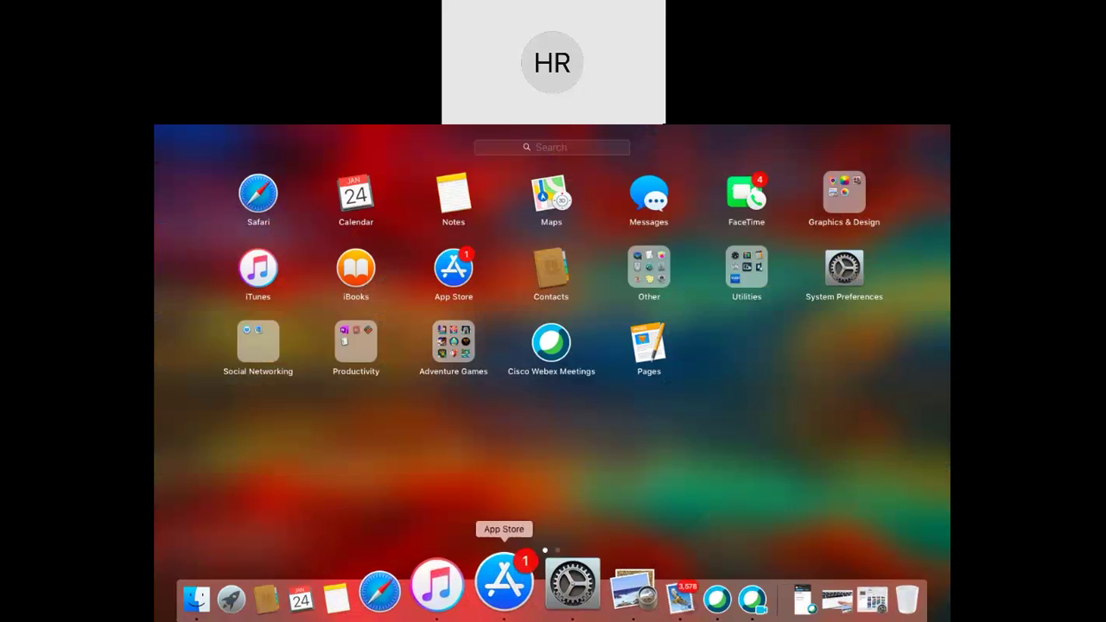
left_click(504, 583)
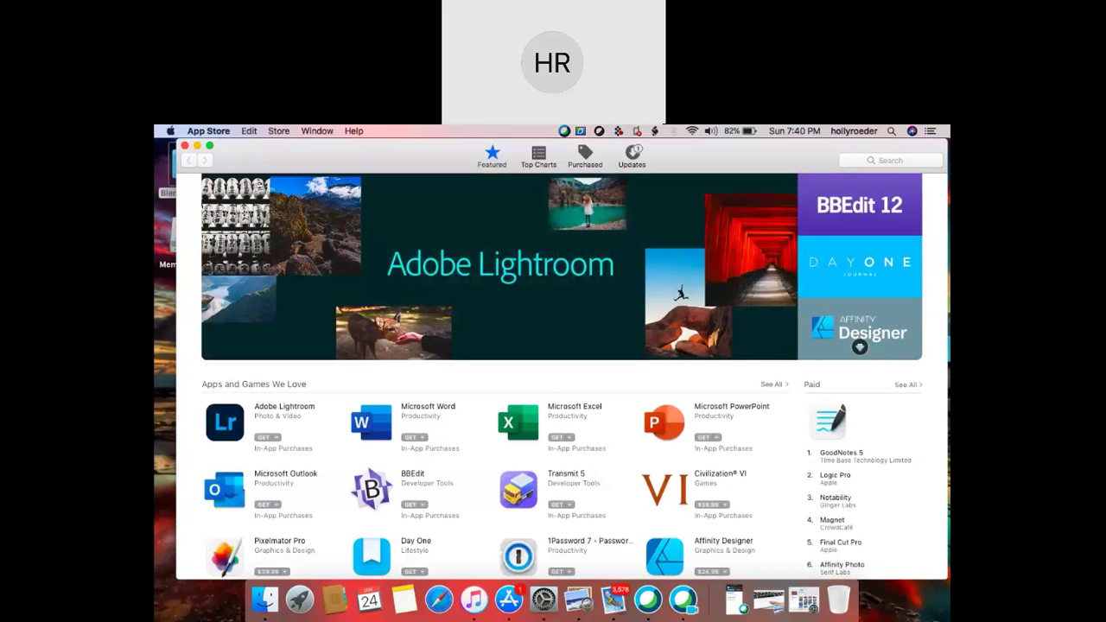
scroll(860, 346, "down", 2)
scroll(860, 347, "up", 2)
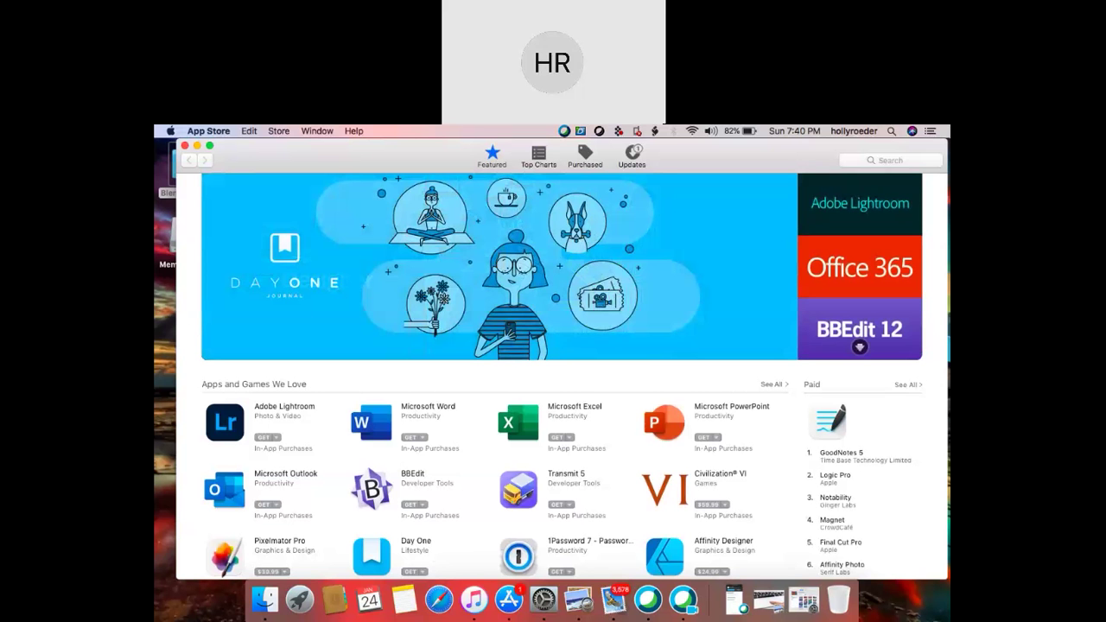
scroll(859, 347, "down", 5)
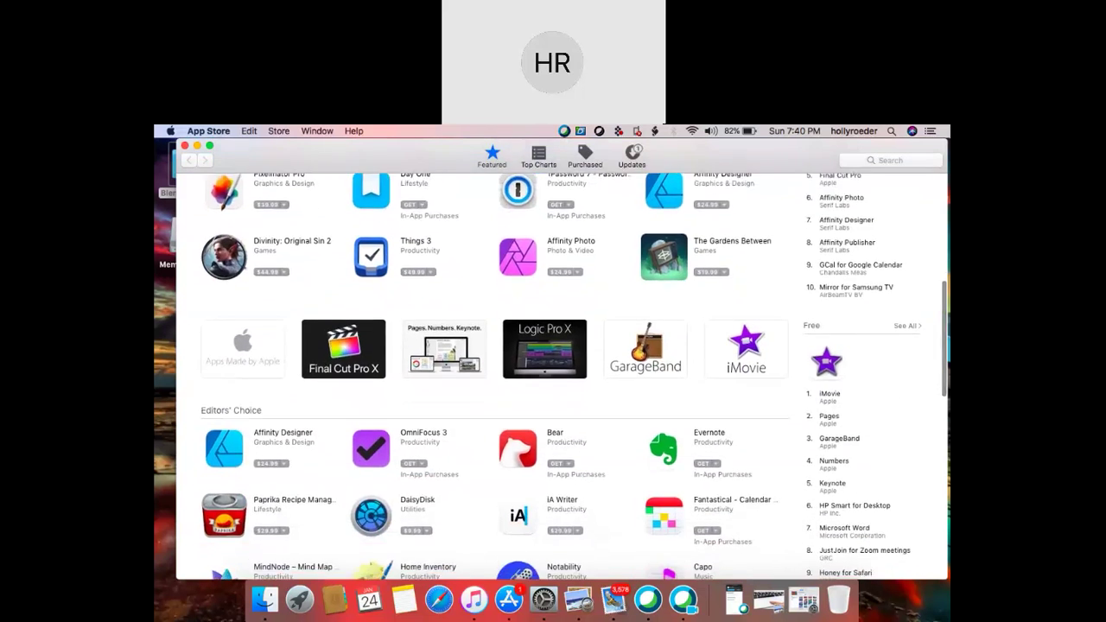
scroll(561, 359, "up", 7)
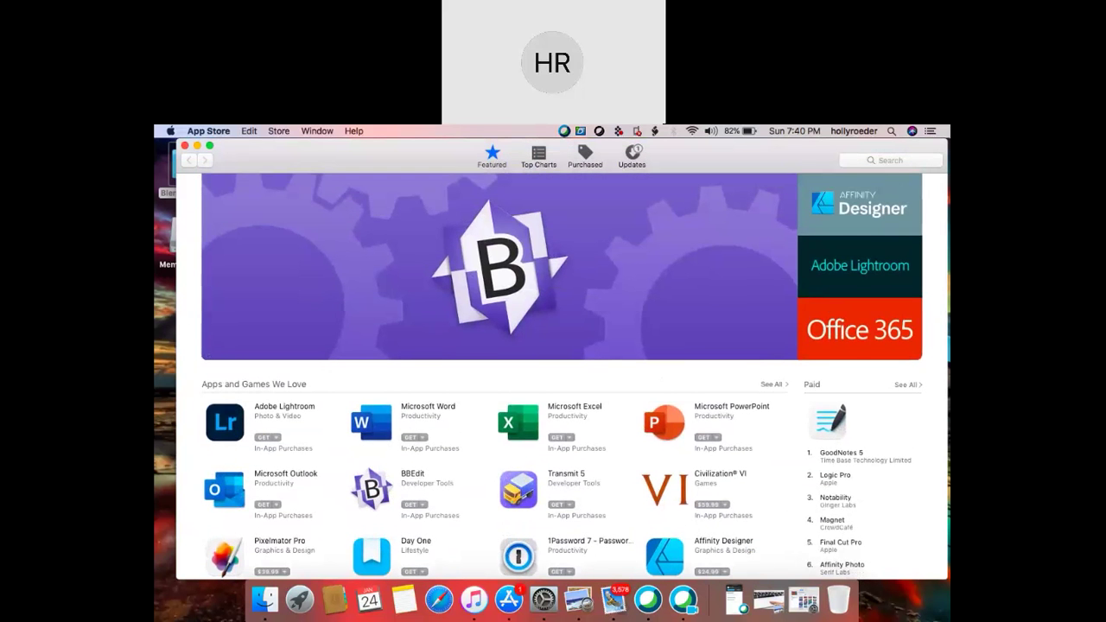
scroll(562, 376, "down", 9)
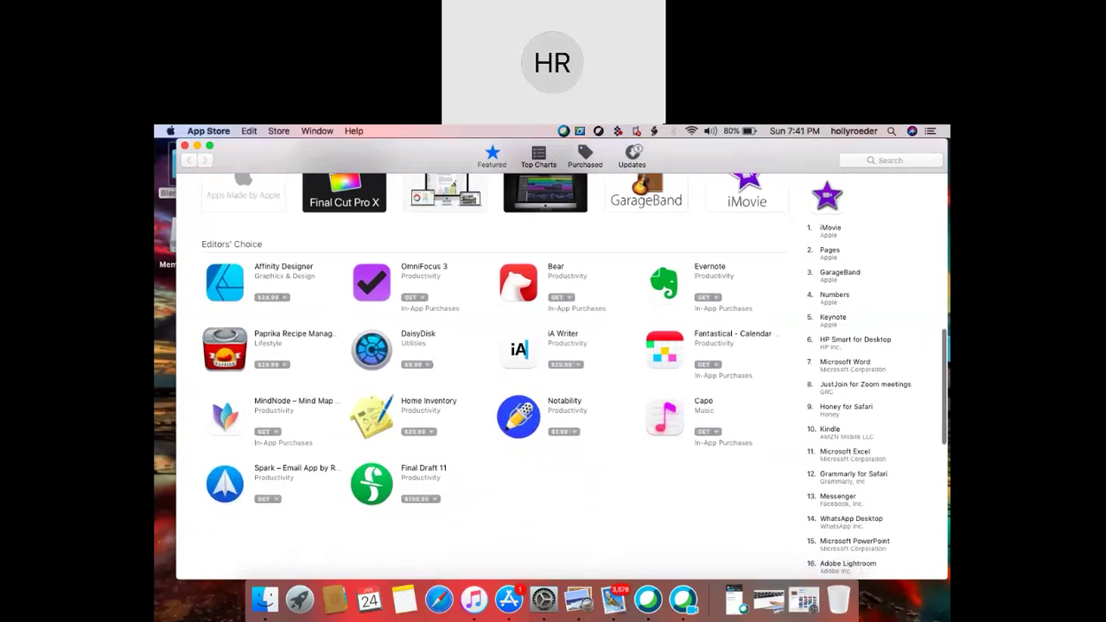
Look through the top paid and top free apps in the App Store's Top Charts
scroll(562, 376, "up", 9)
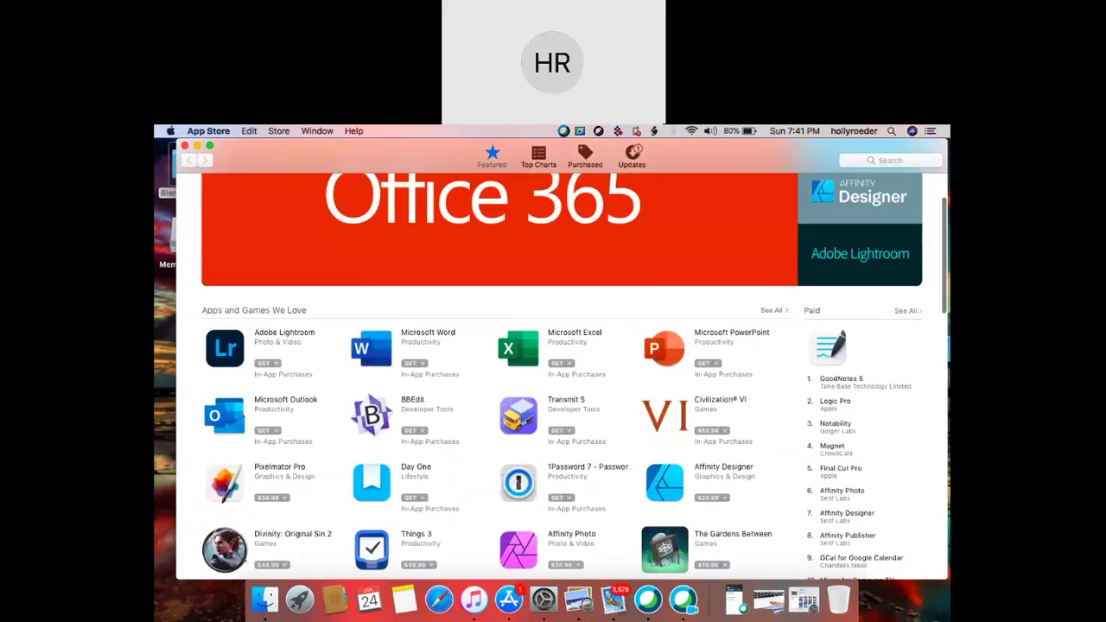
scroll(562, 375, "up", 2)
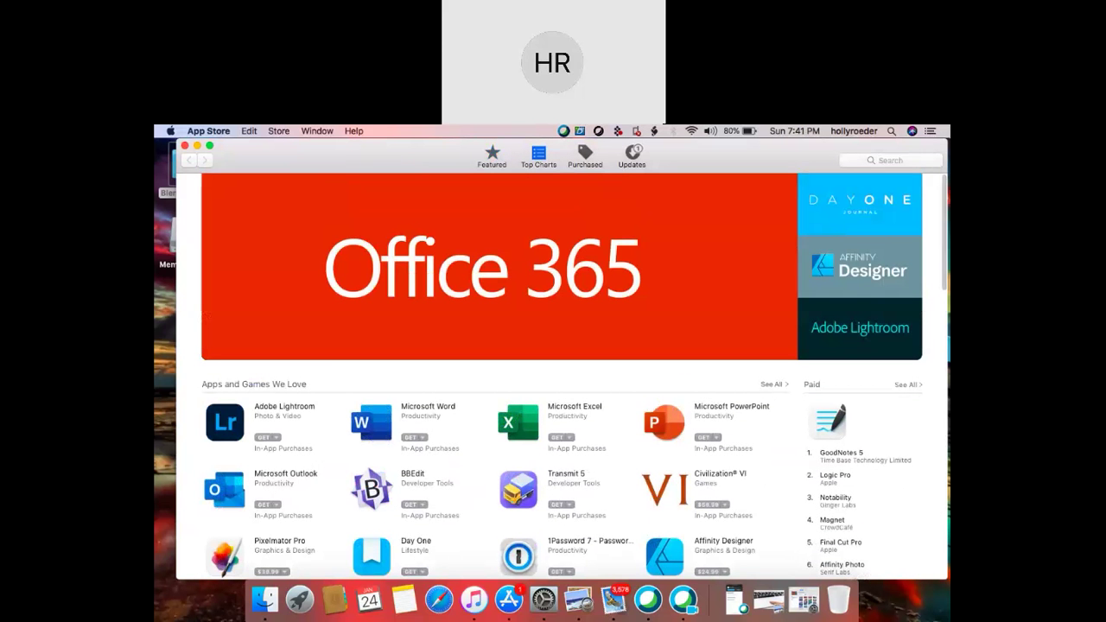
left_click(538, 156)
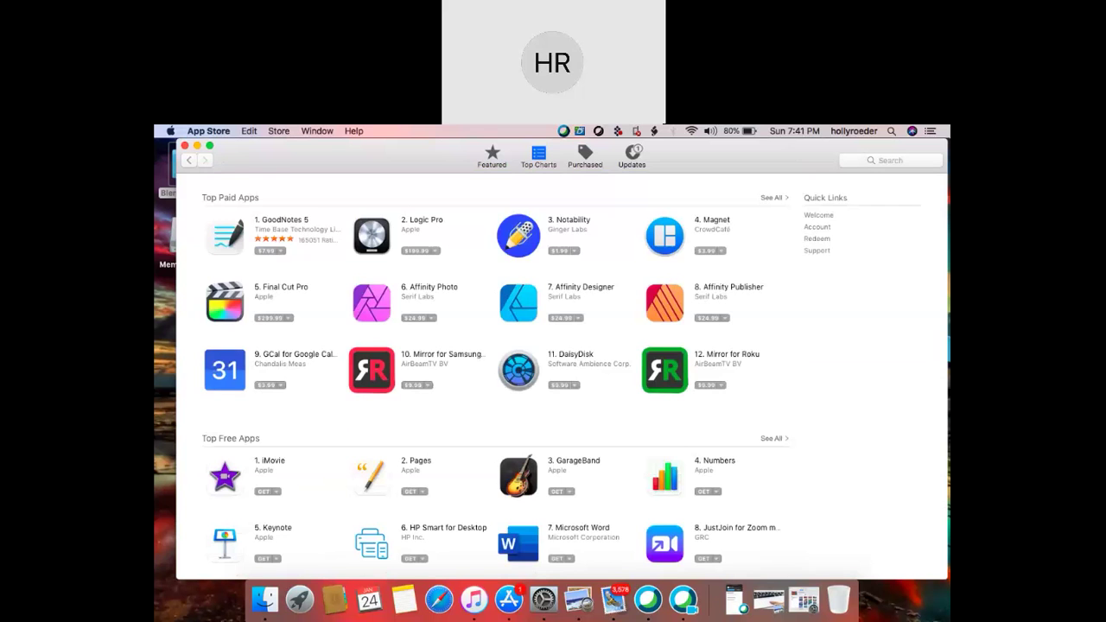
scroll(562, 376, "down", 4)
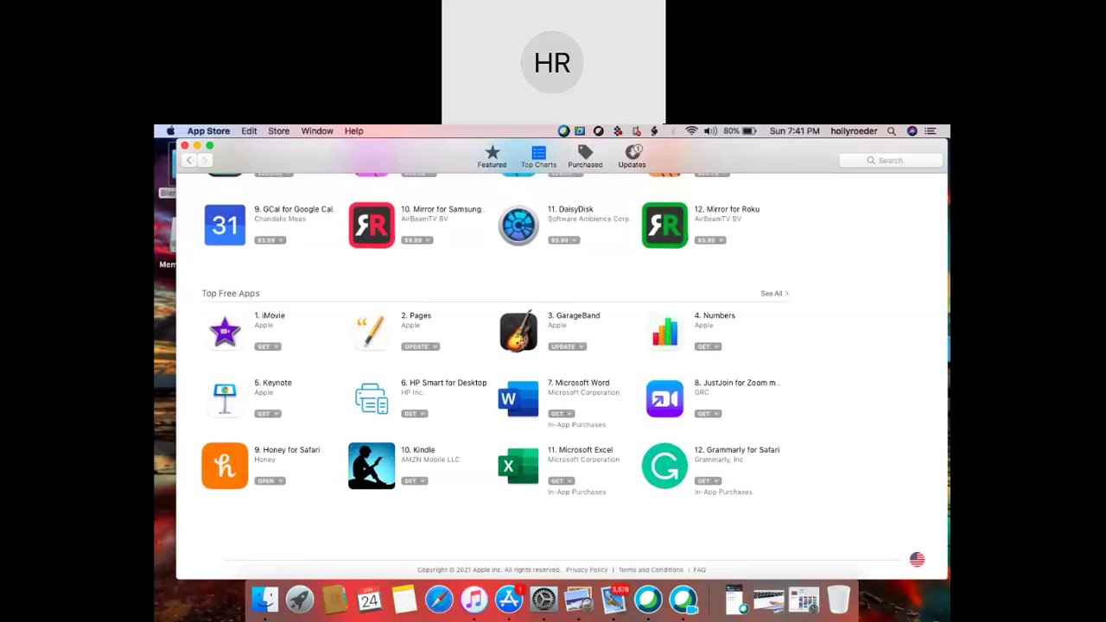
Examine Keynote's page from Top Free Apps, including its full description, screenshots, customer ratings and reviews
left_click(277, 383)
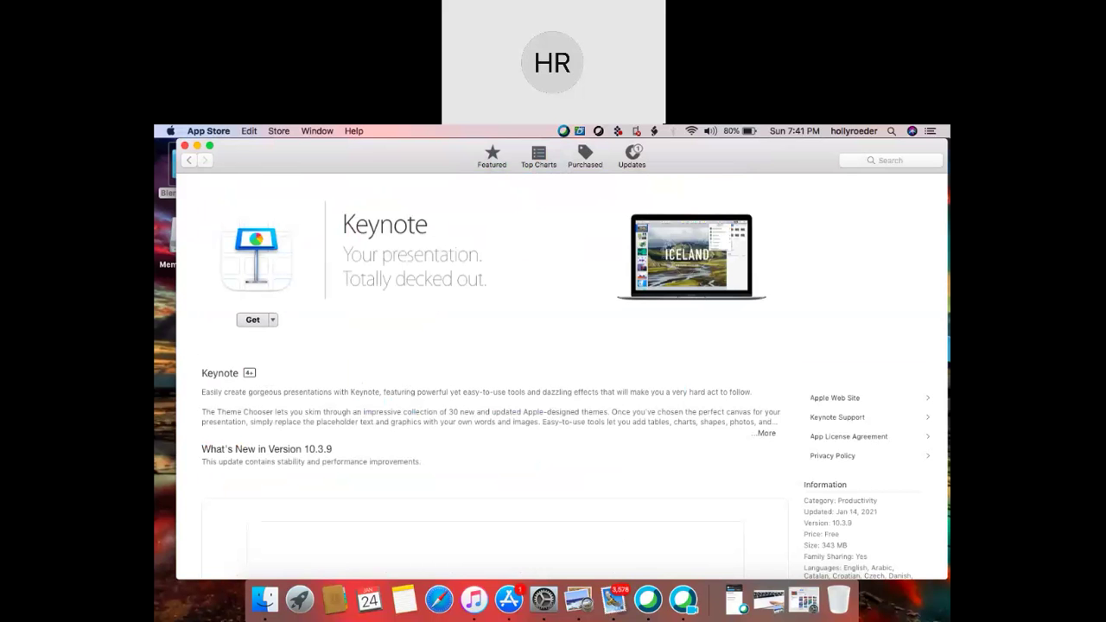
scroll(561, 377, "down", 1)
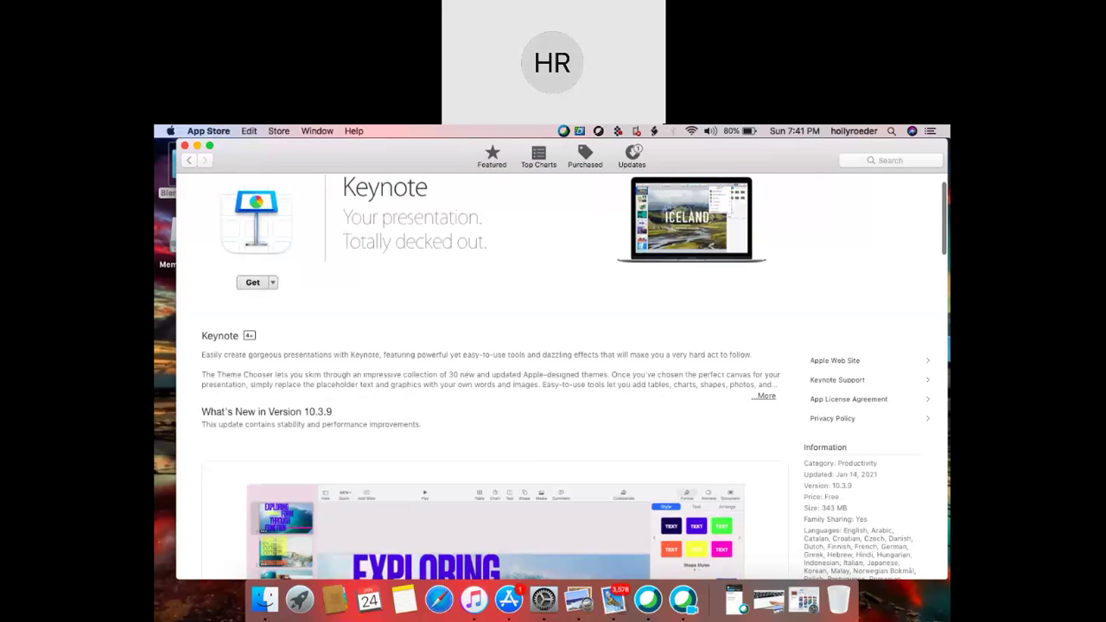
left_click(766, 394)
scroll(561, 378, "down", 10)
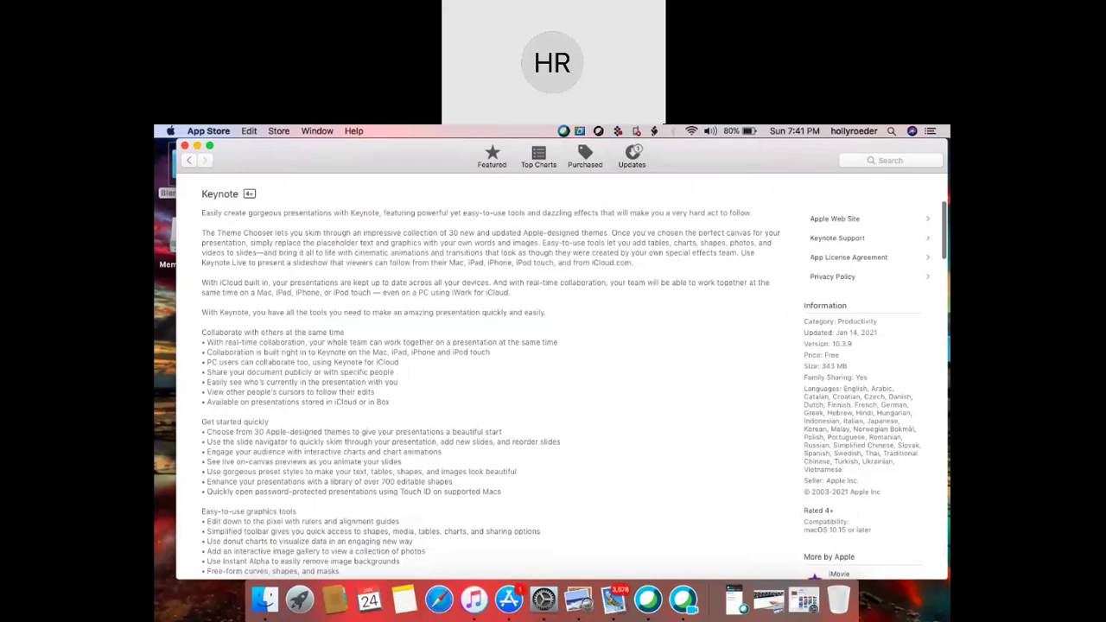
scroll(562, 377, "down", 3)
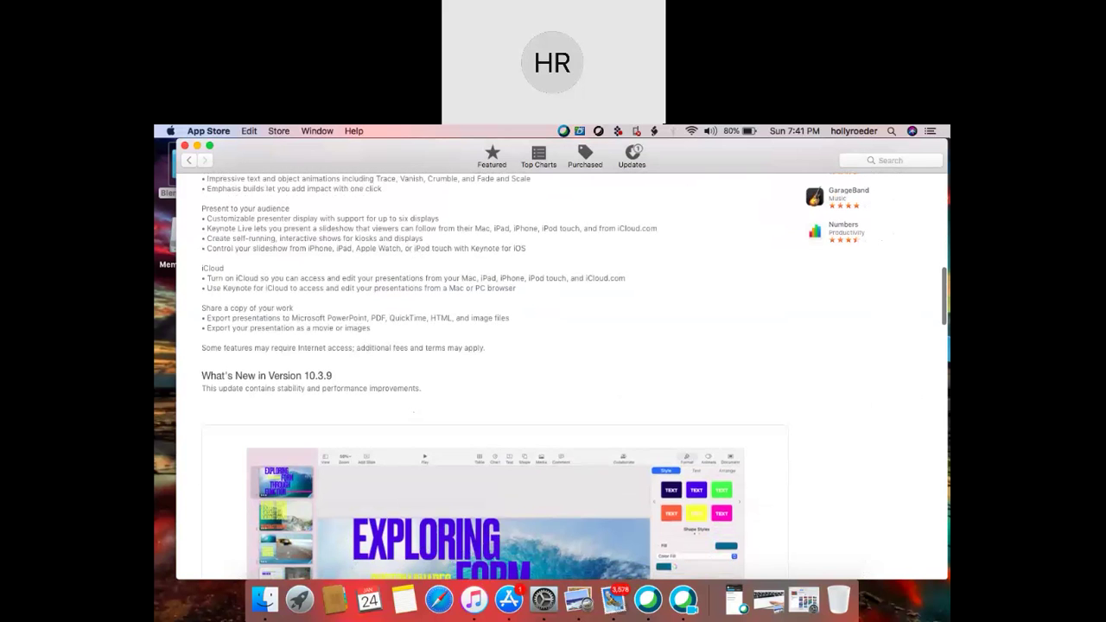
scroll(561, 378, "down", 9)
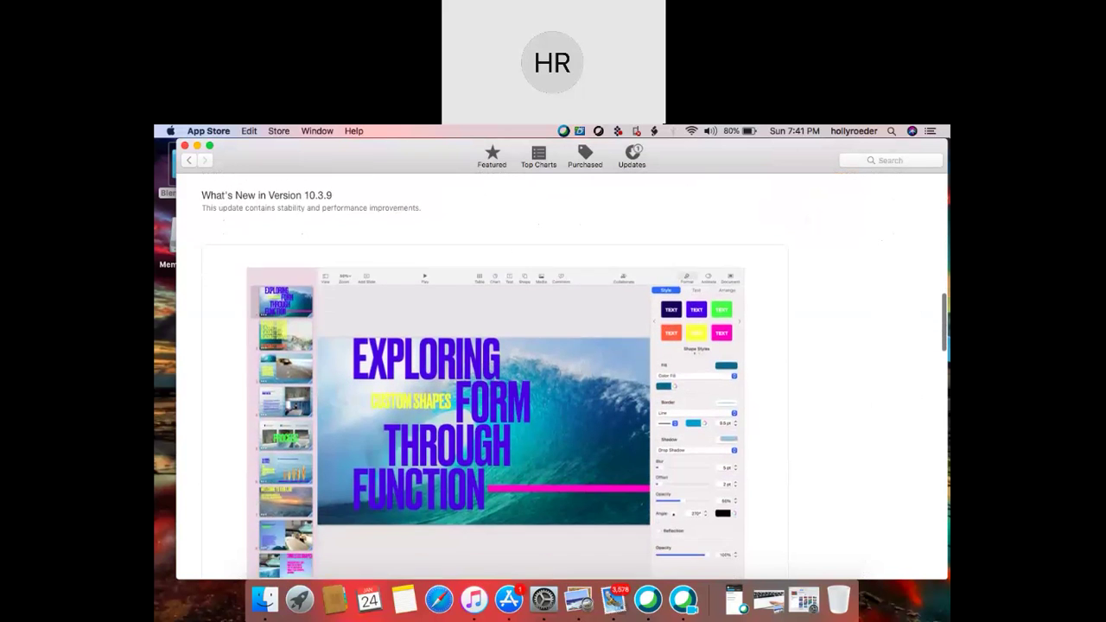
scroll(561, 378, "down", 6)
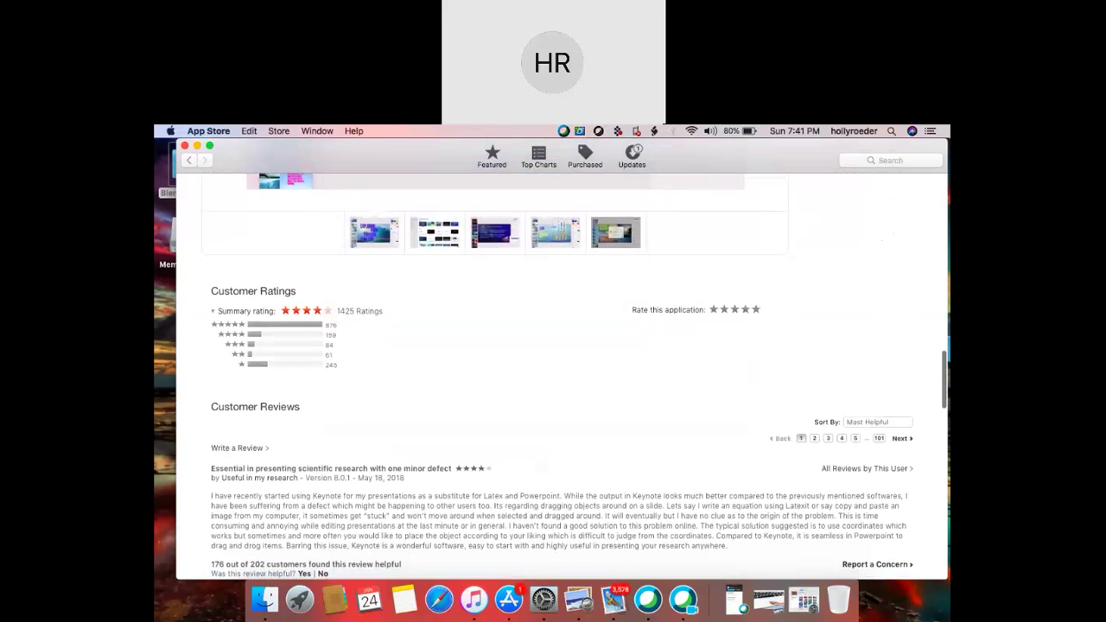
scroll(561, 377, "down", 6)
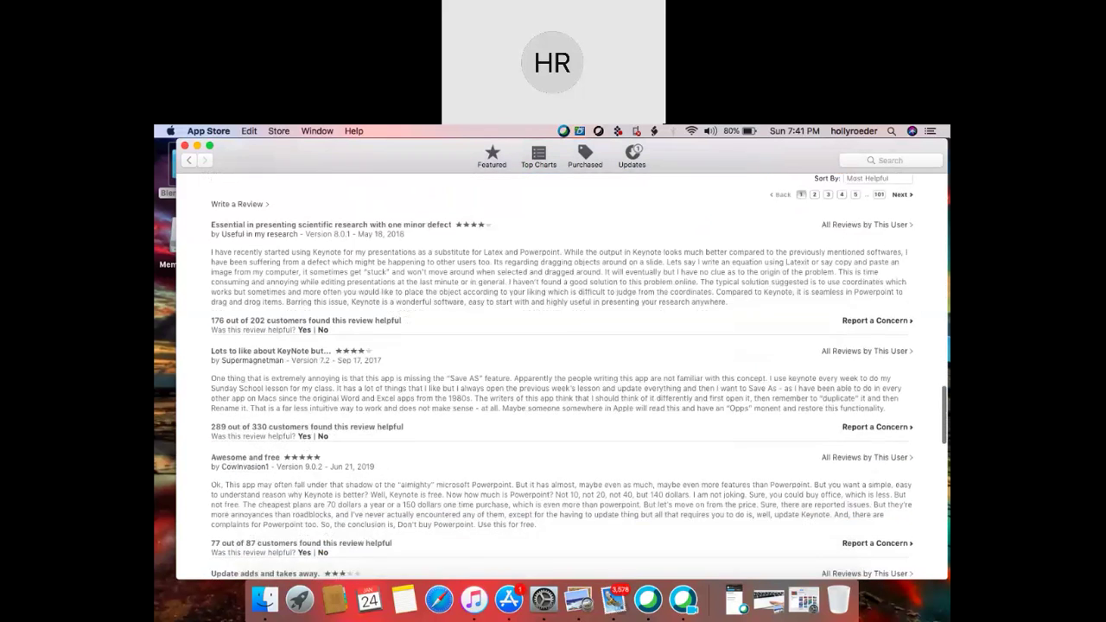
scroll(561, 377, "down", 3)
scroll(562, 377, "up", 17)
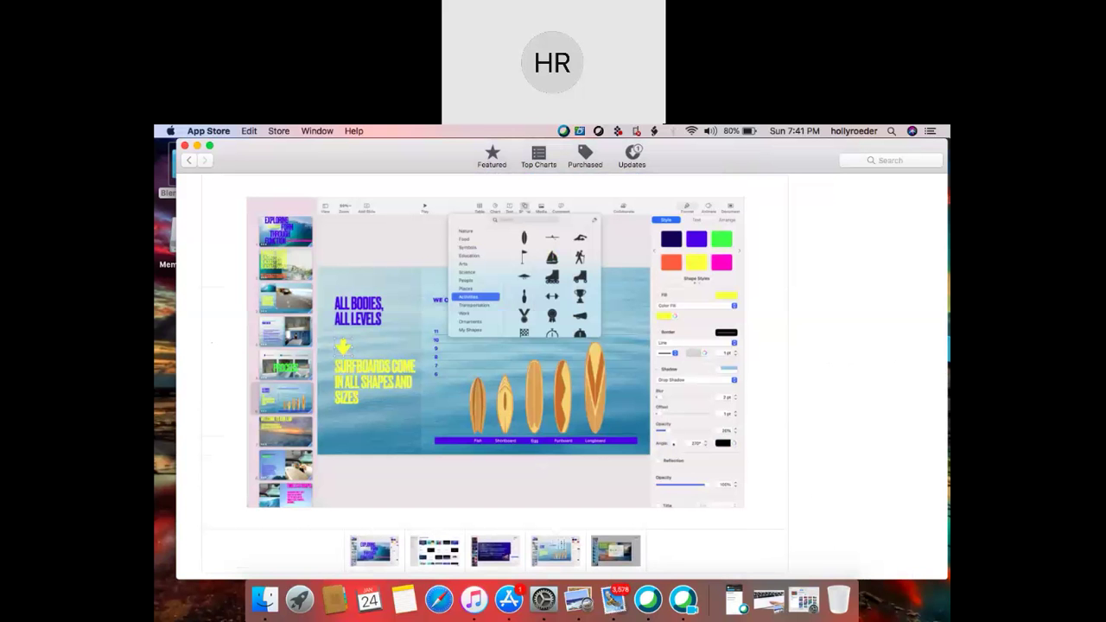
scroll(561, 372, "up", 3)
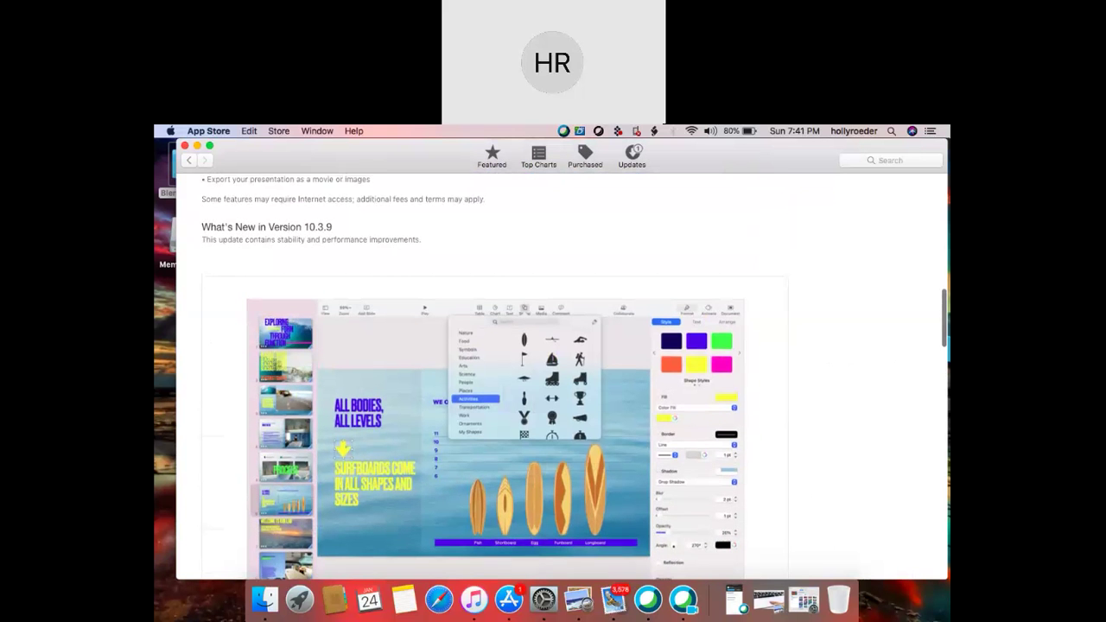
scroll(561, 376, "up", 10)
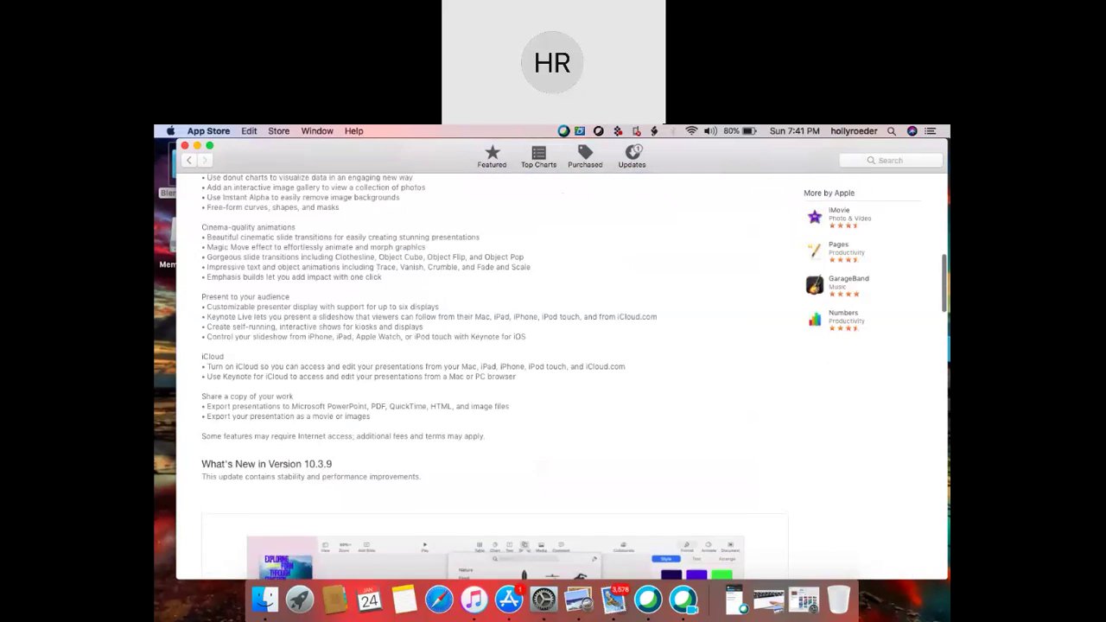
scroll(562, 376, "up", 1)
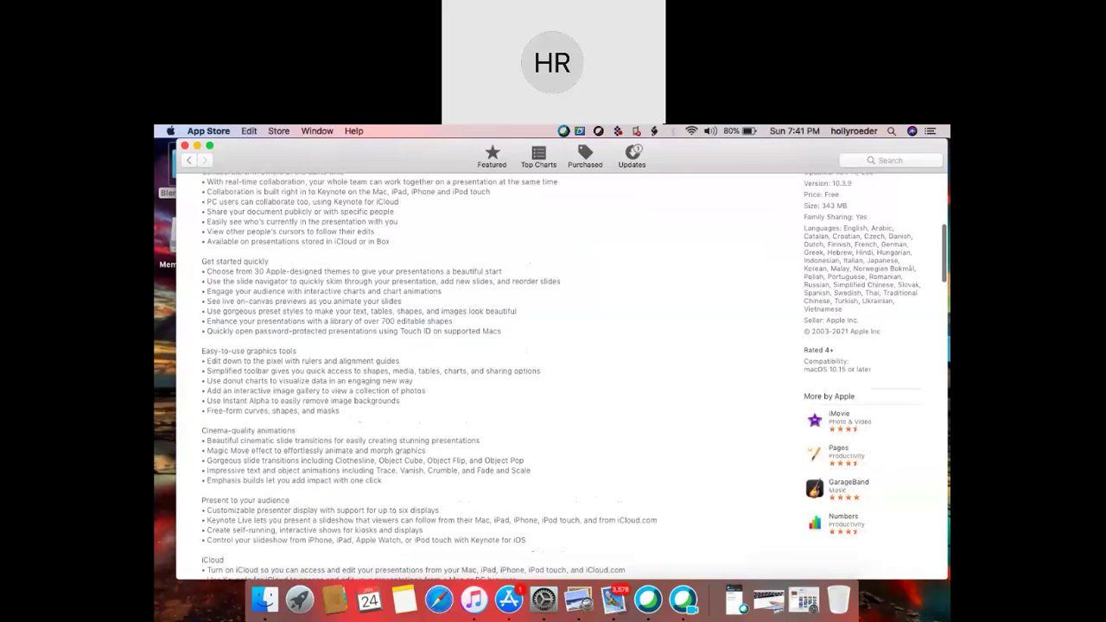
scroll(561, 376, "up", 1)
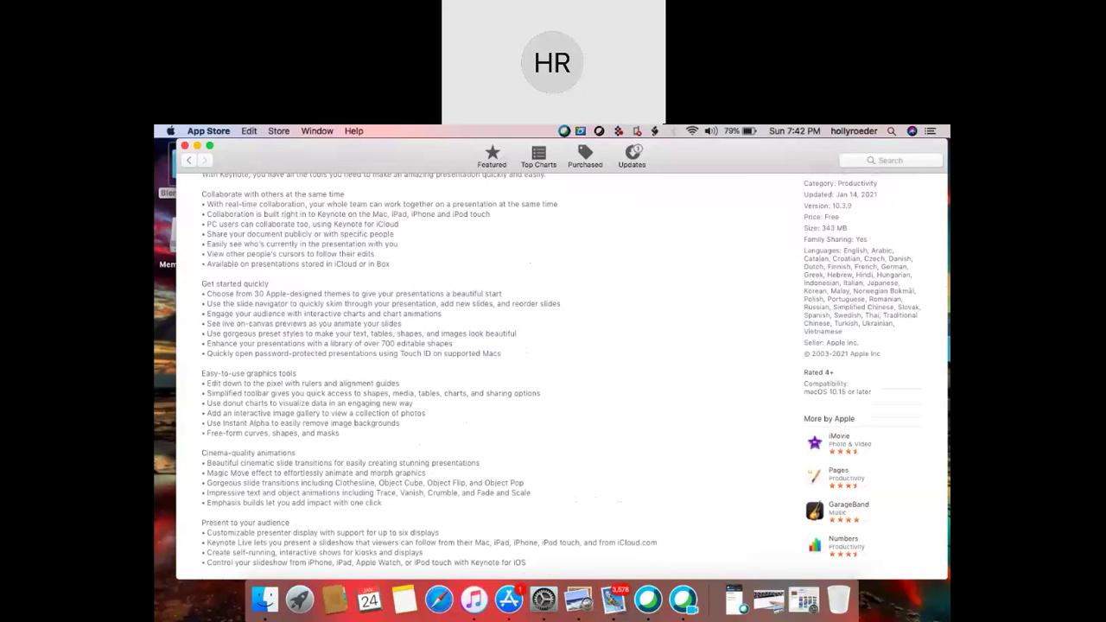
scroll(561, 376, "up", 5)
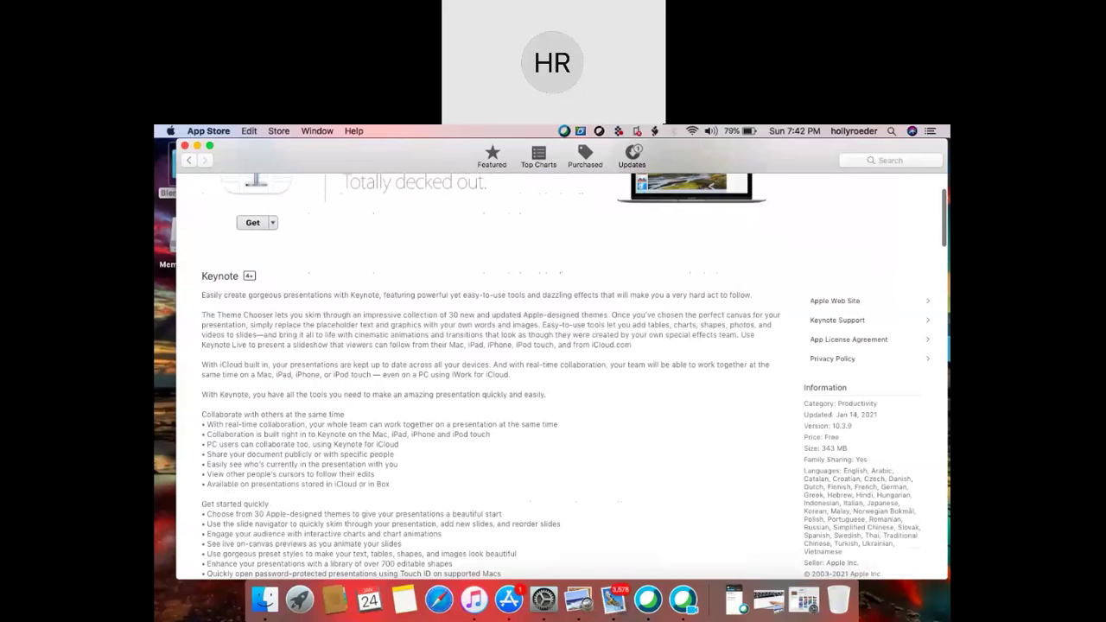
scroll(562, 376, "up", 2)
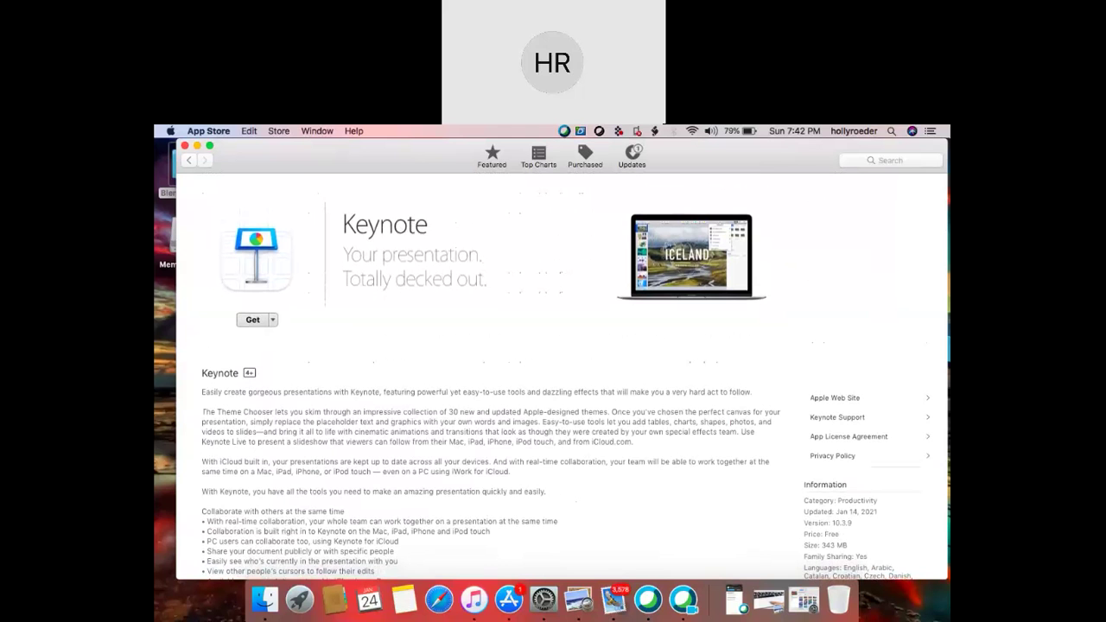
Try to get and install Keynote, and minimize the App Store window
left_click(253, 320)
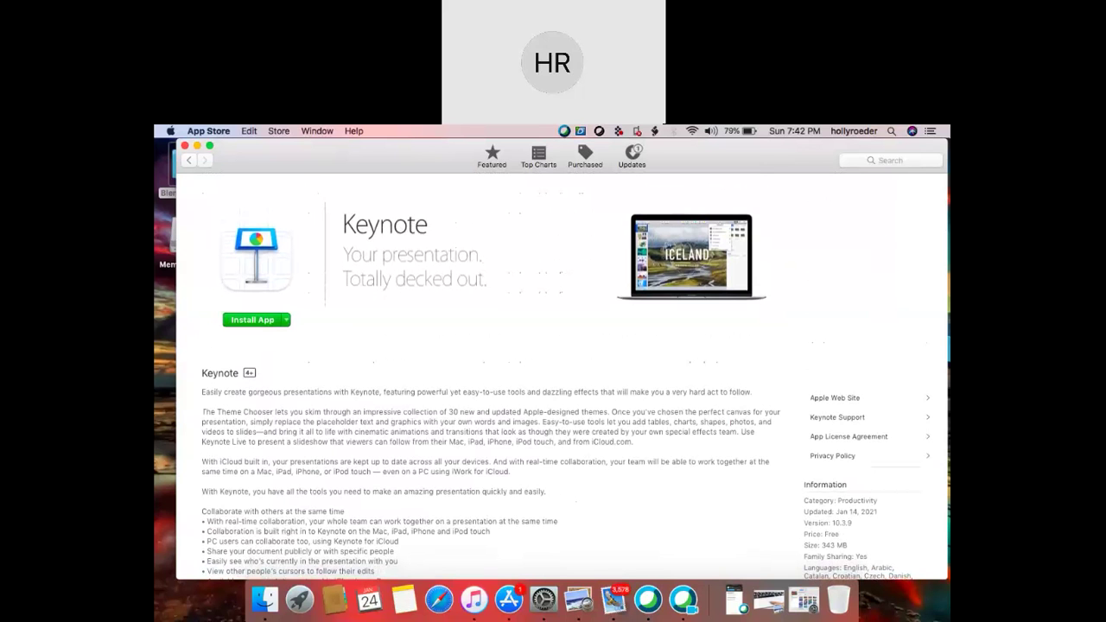
left_click(253, 319)
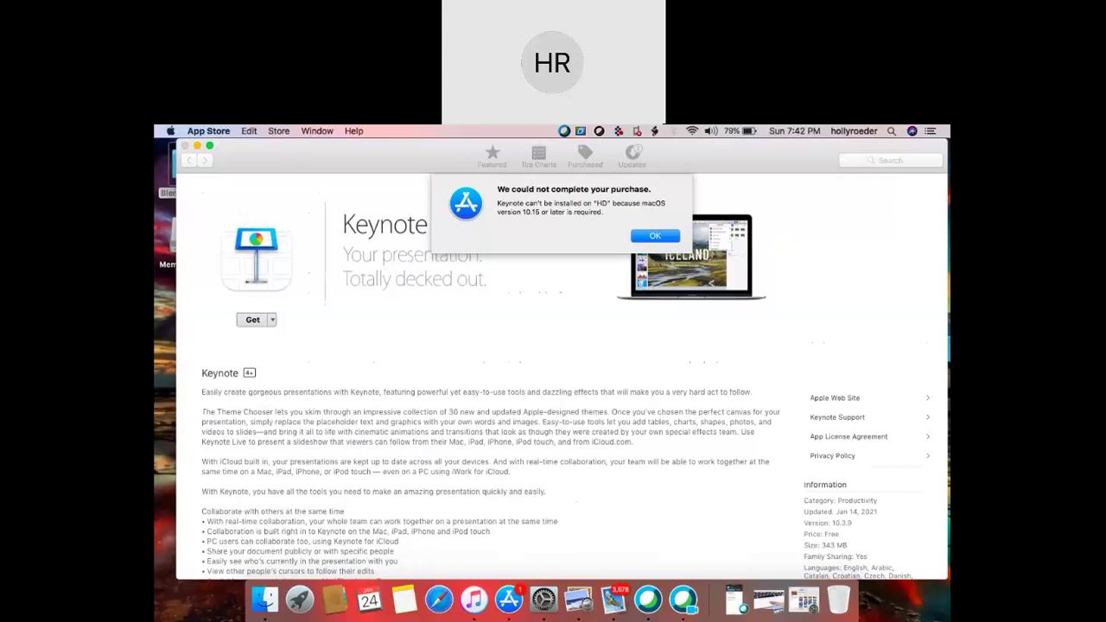
key("Return")
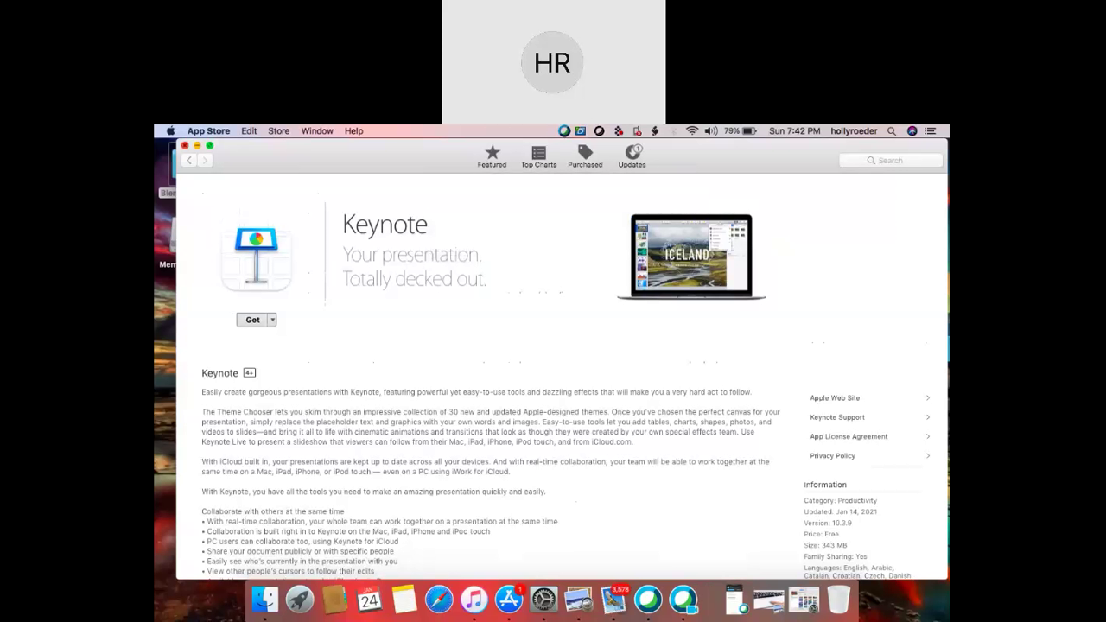
left_click(197, 145)
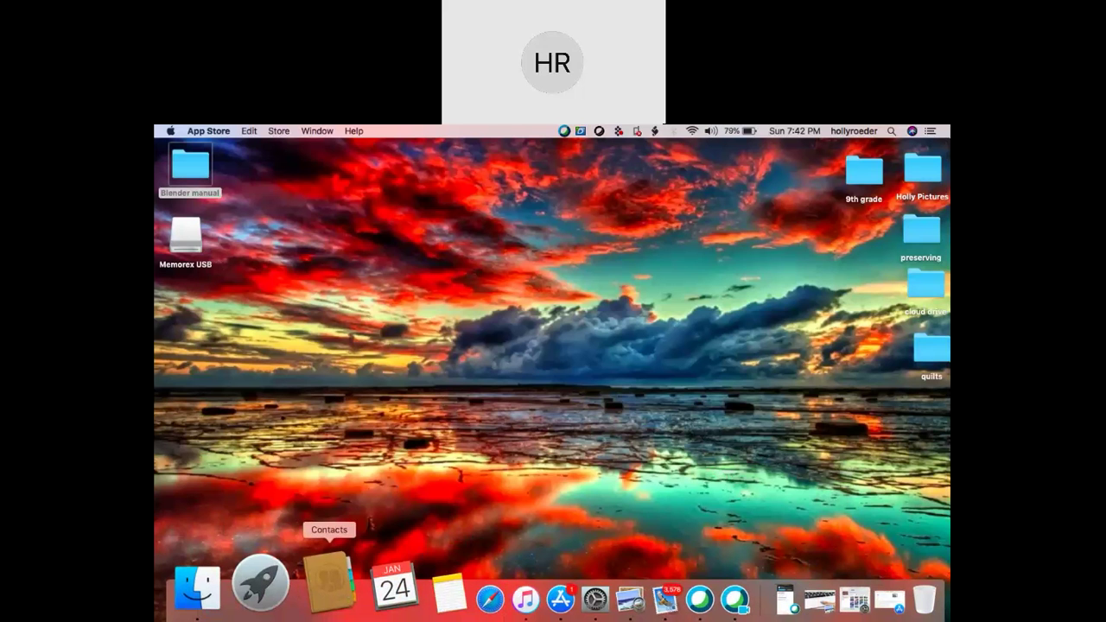
Add the Pages app from Launchpad to the Dock and end icon editing
left_click(228, 582)
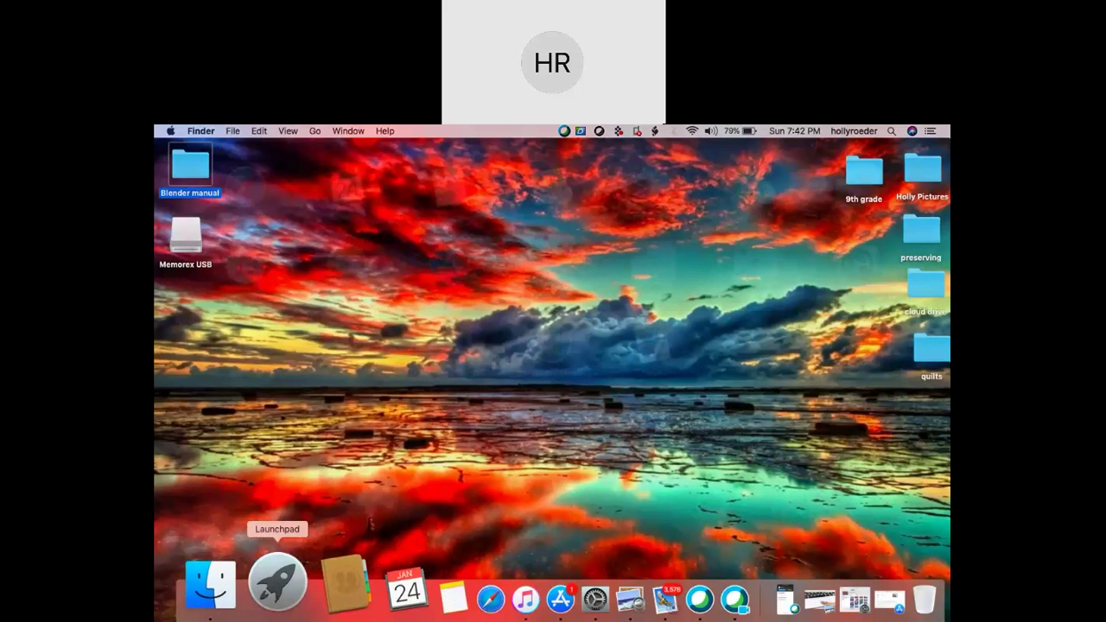
left_click(276, 579)
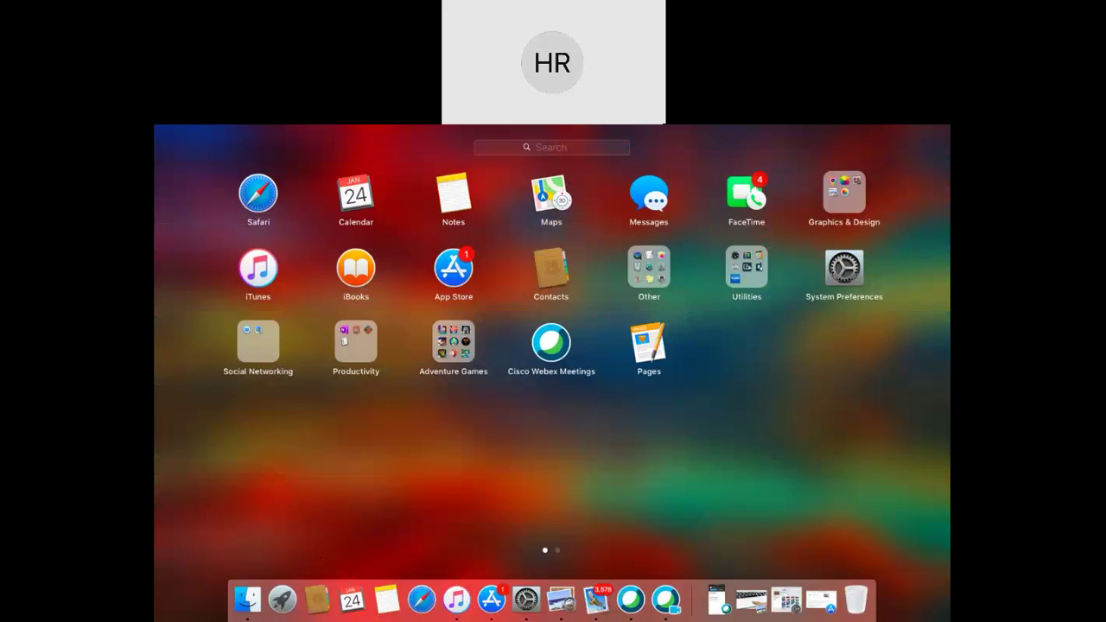
left_click(649, 344)
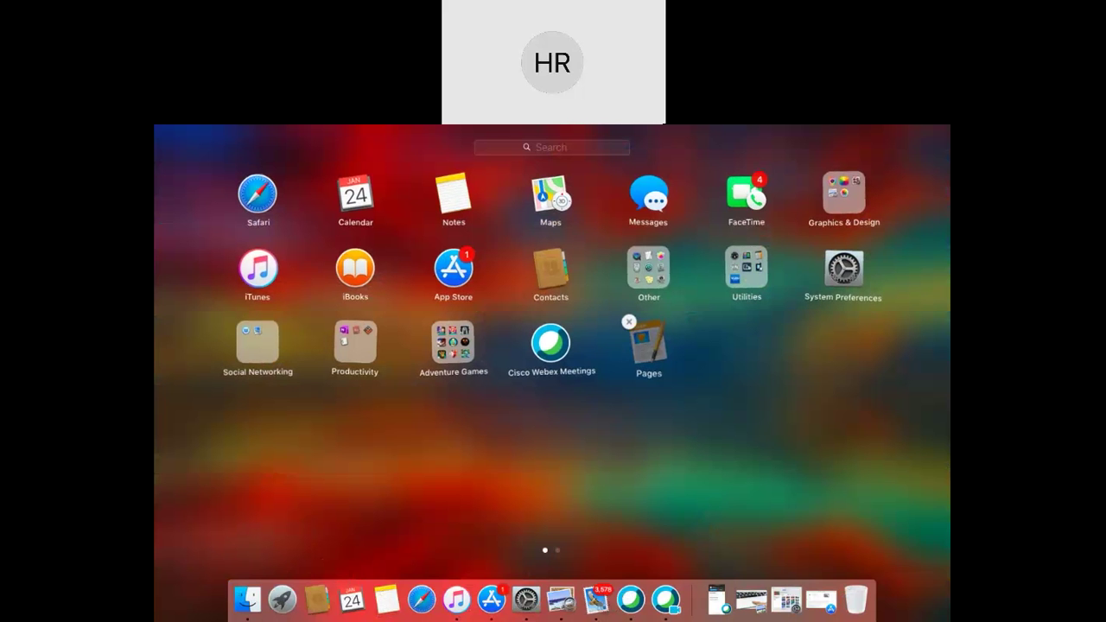
left_click_drag(649, 344, 613, 590)
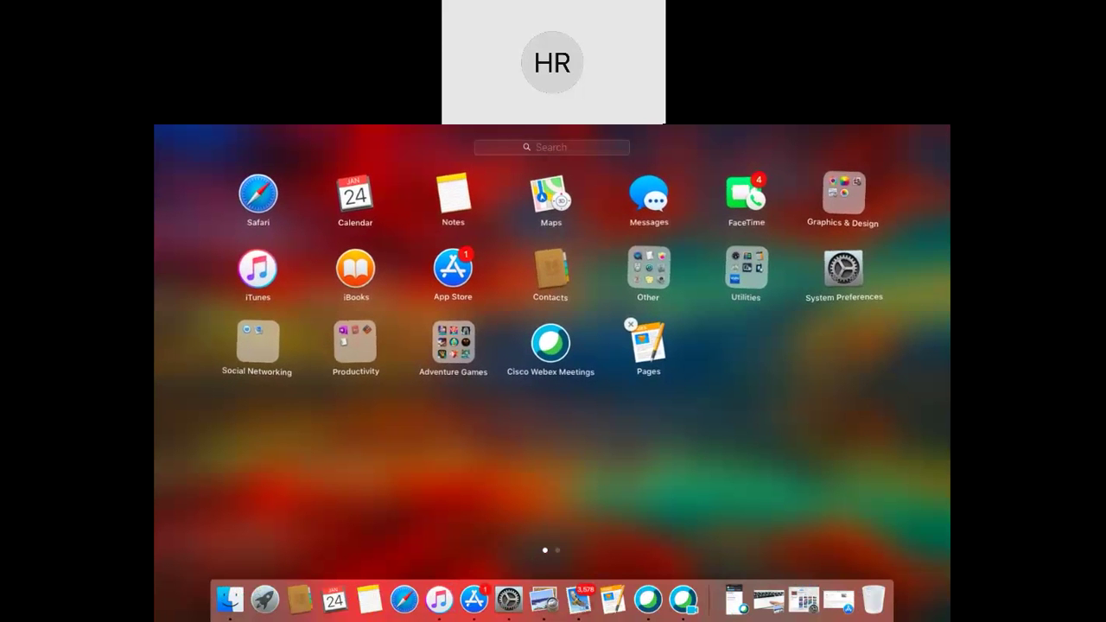
key("Escape")
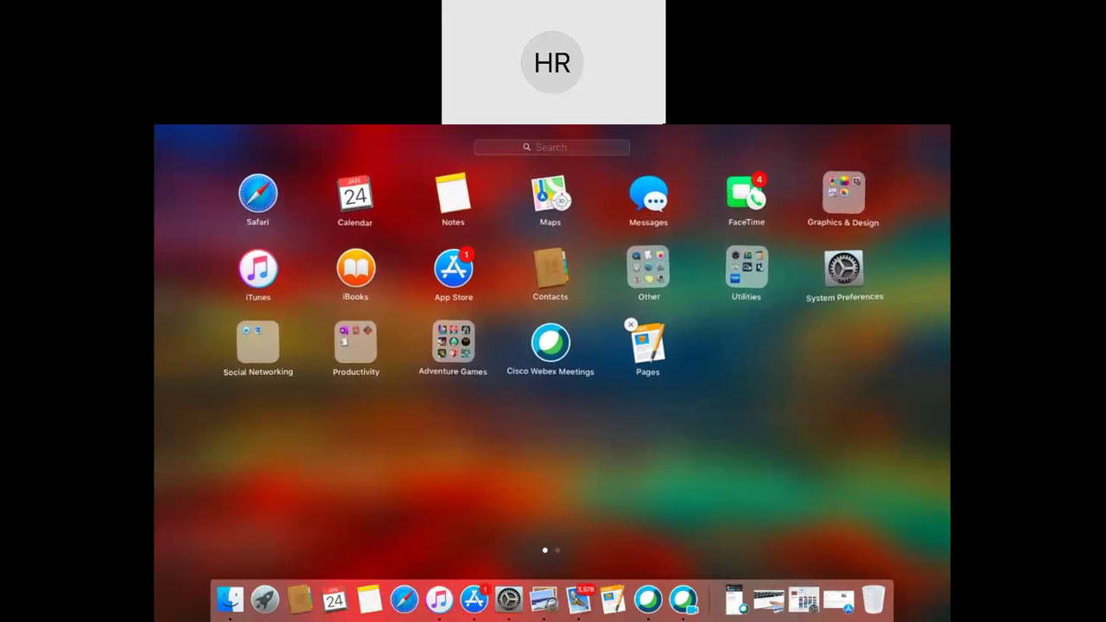
key("Escape")
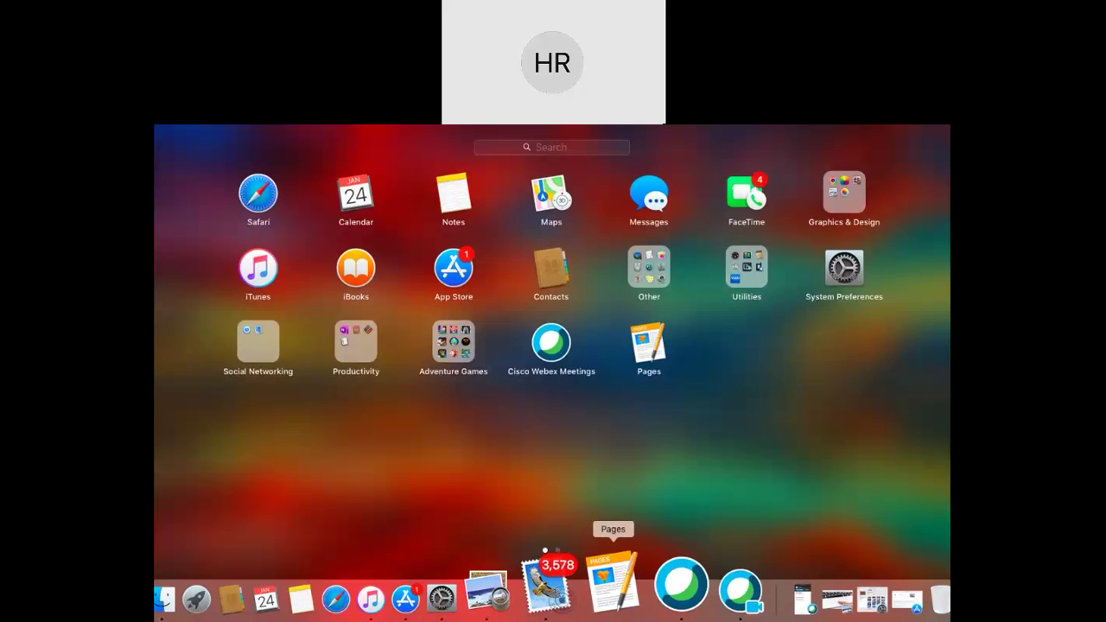
Remove Pages from the Dock and minimize the Finder Recents window
right_click(612, 584)
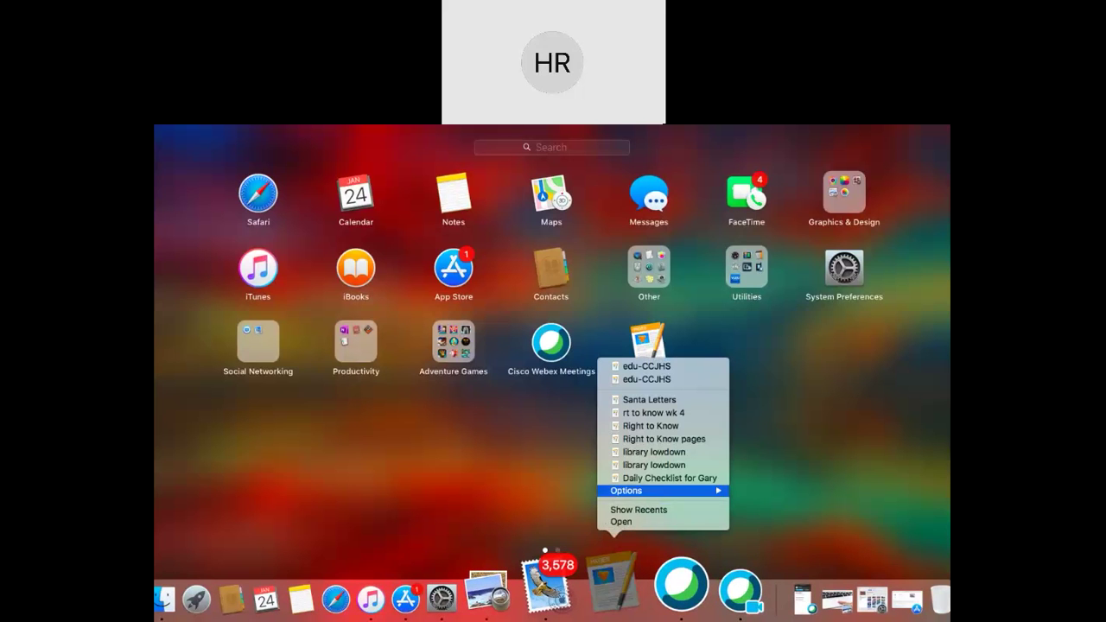
mouse_move(656, 490)
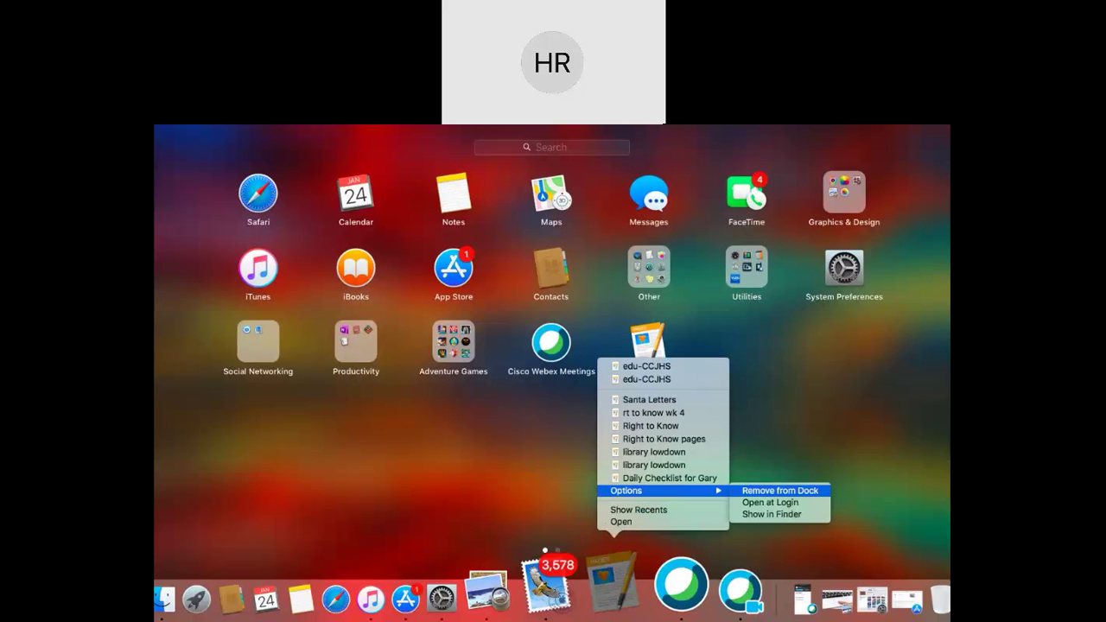
left_click(779, 490)
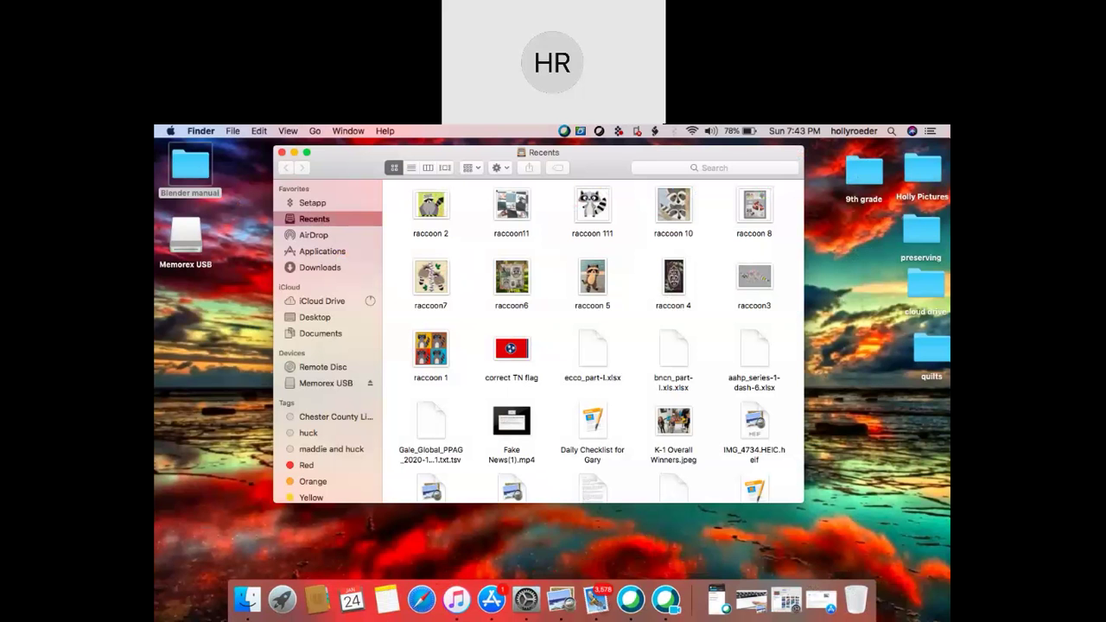
left_click(293, 152)
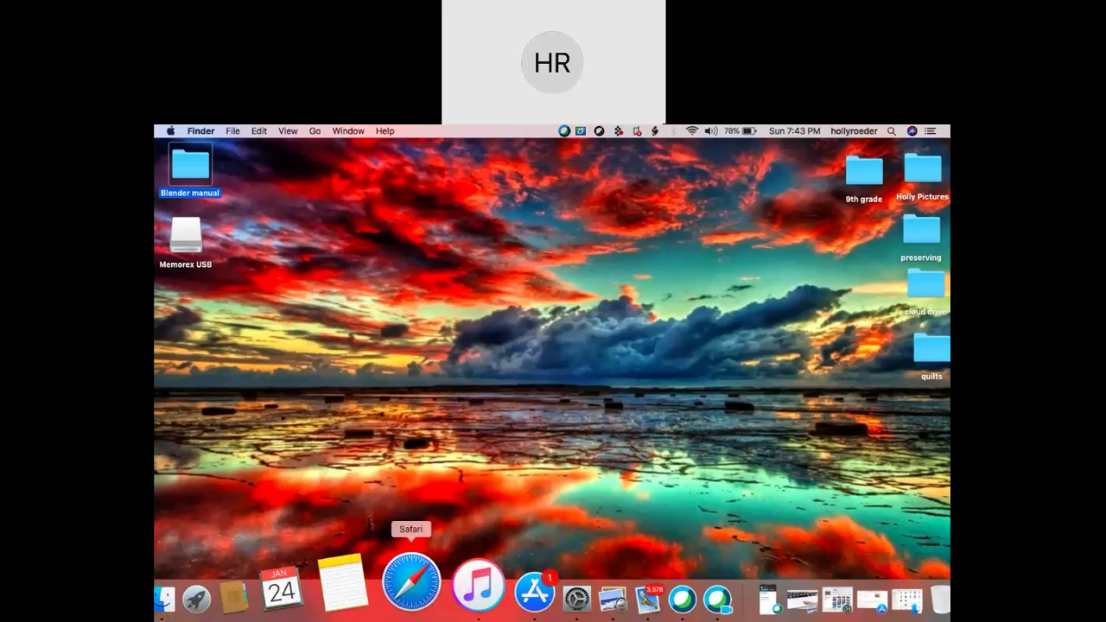
left_click(411, 583)
left_click(402, 583)
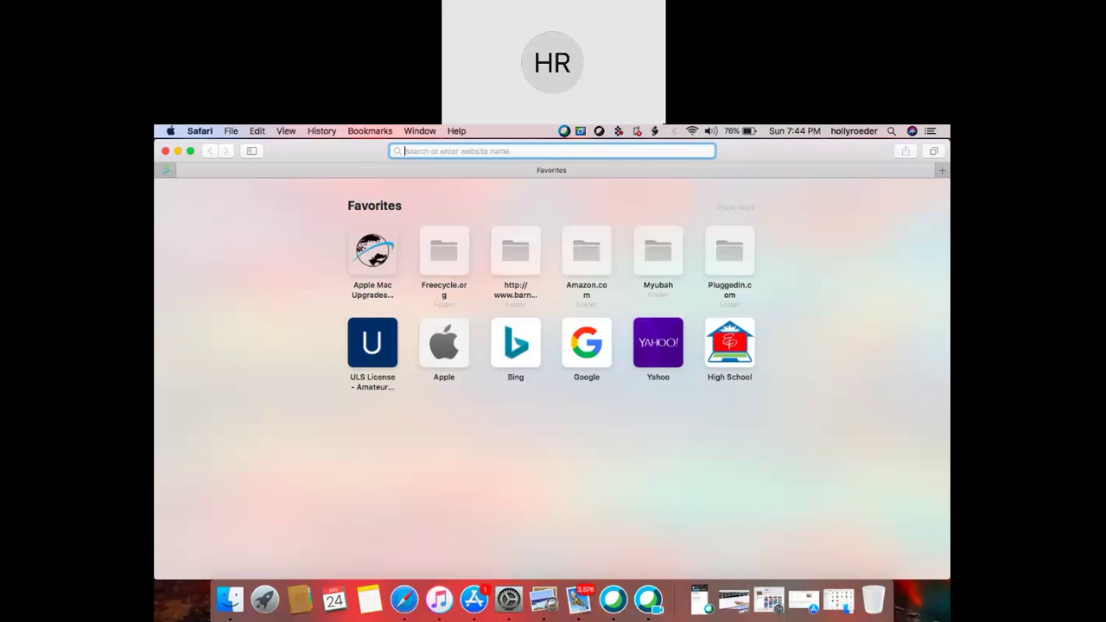
type("www.f")
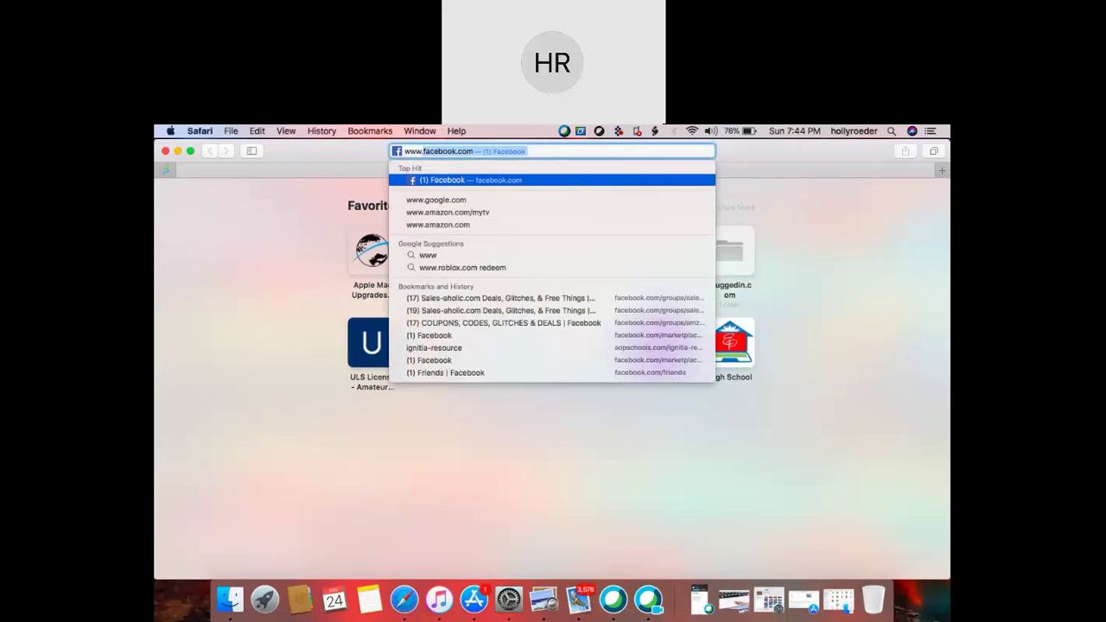
type("che")
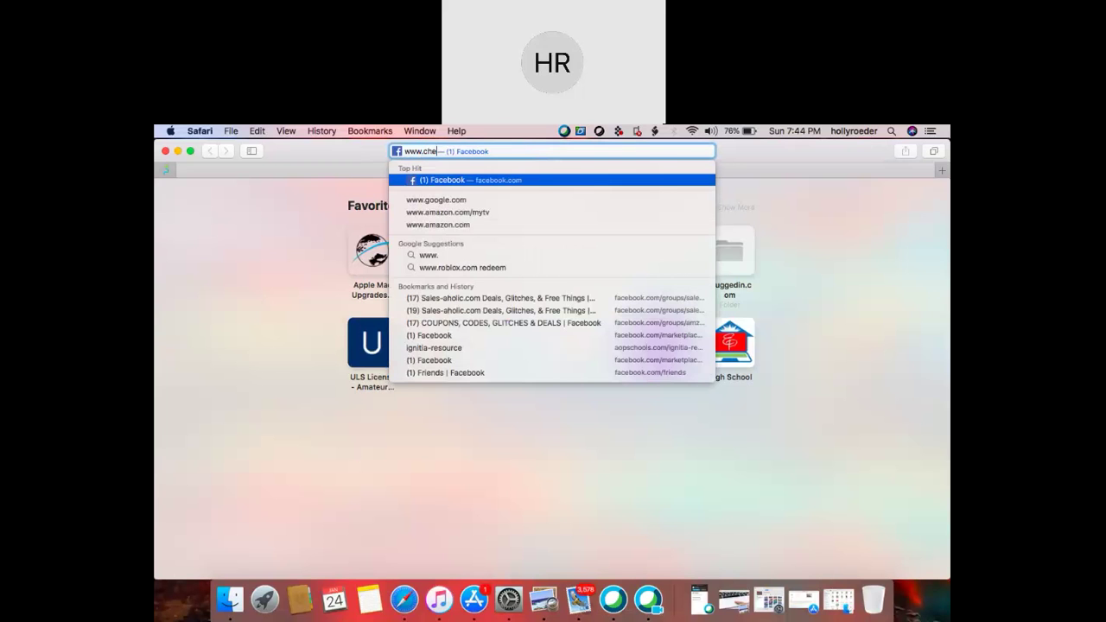
type("sterc")
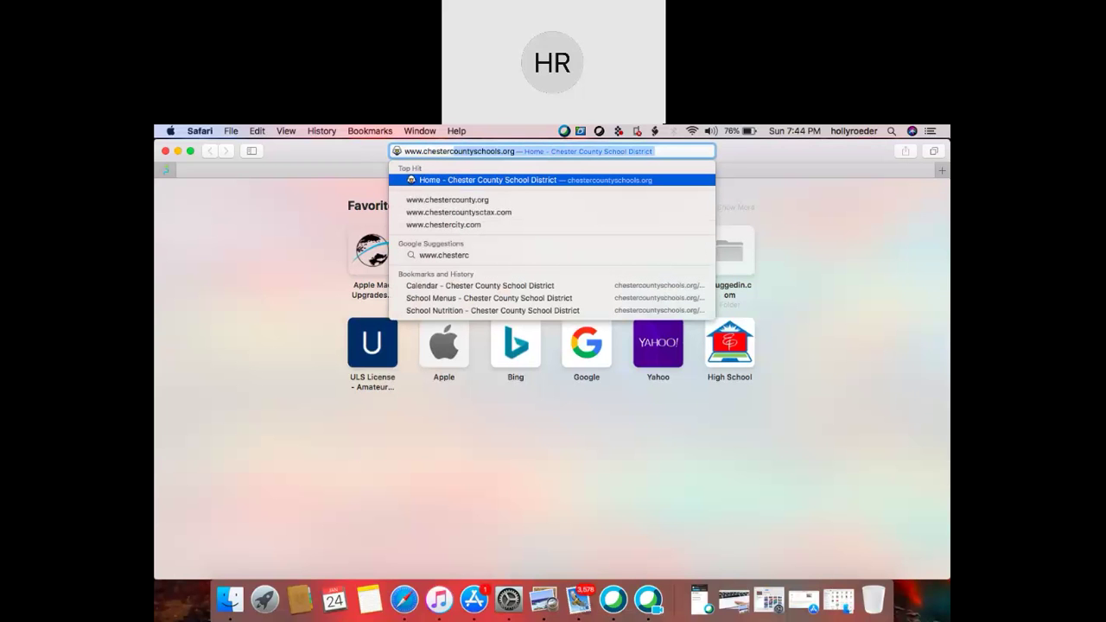
type("ountyindependent.com")
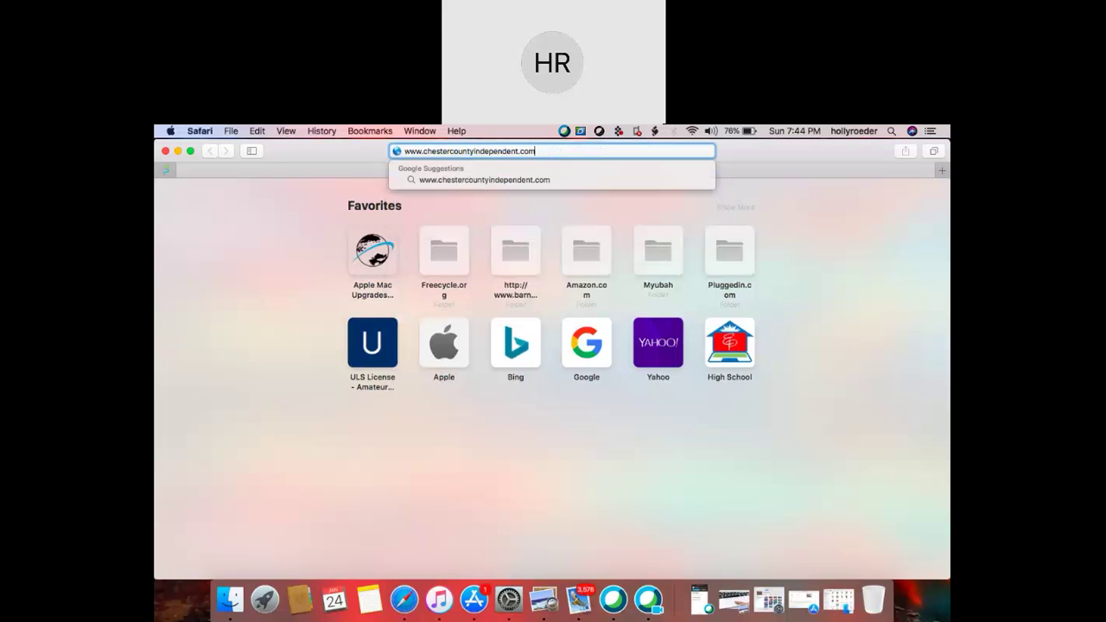
key("Return")
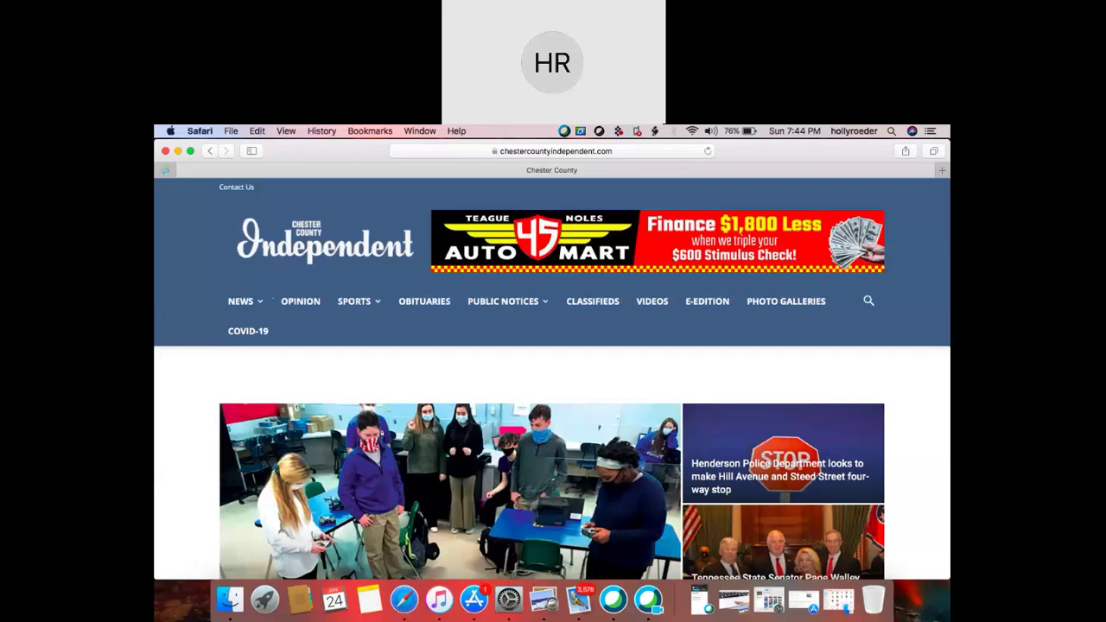
Look through the Chester County Independent home page's local news, video and sports sections, and return to its header
scroll(552, 376, "down", 5)
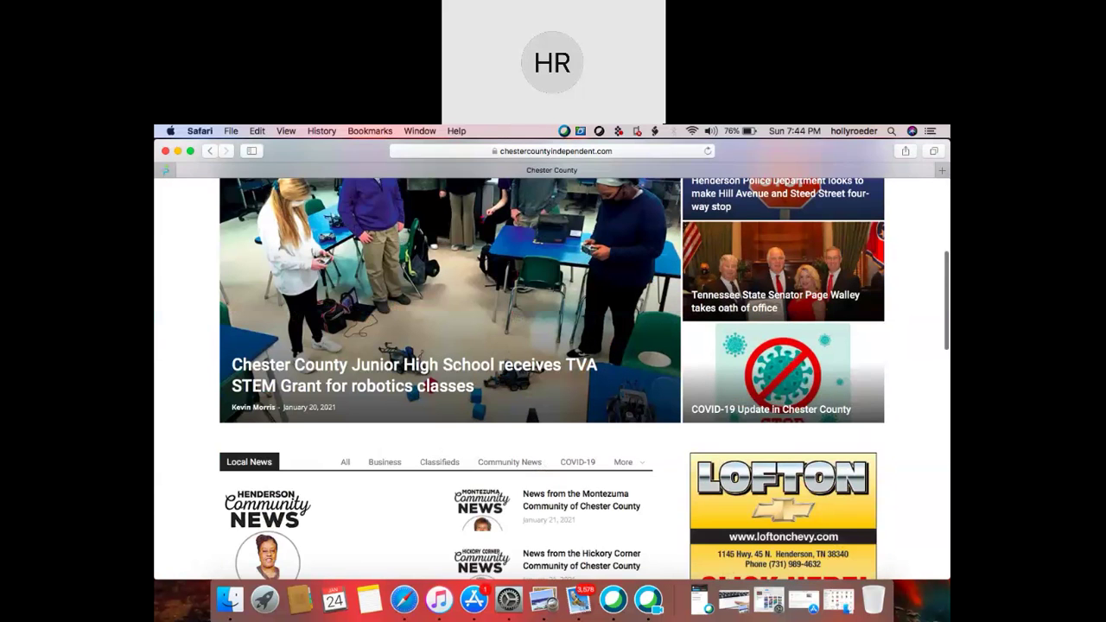
scroll(552, 376, "down", 7)
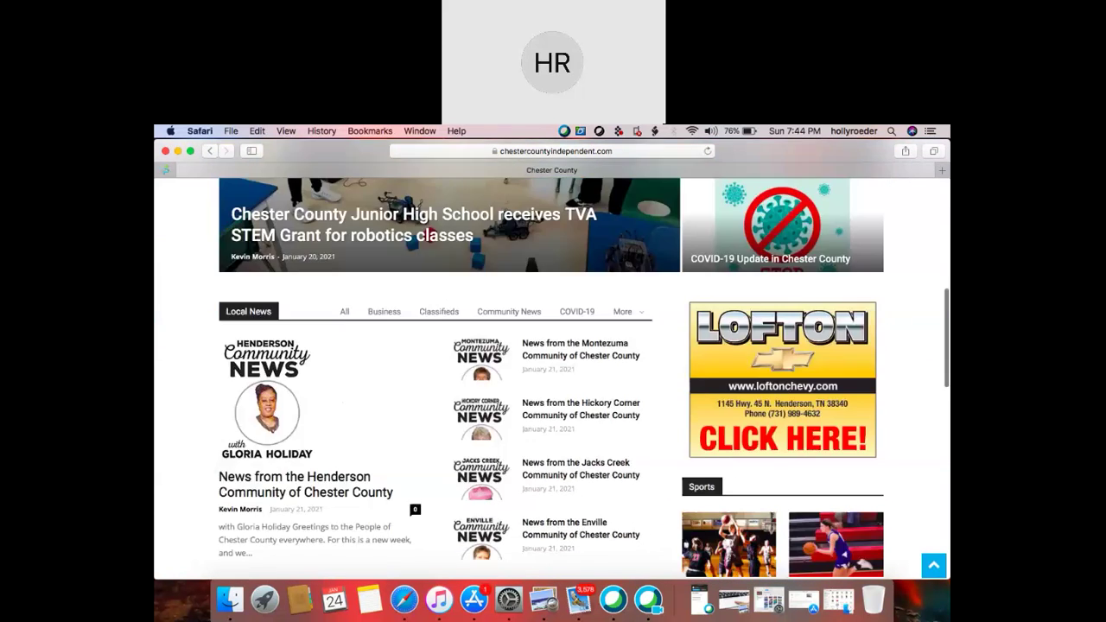
scroll(552, 377, "up", 1)
scroll(430, 436, "down", 3)
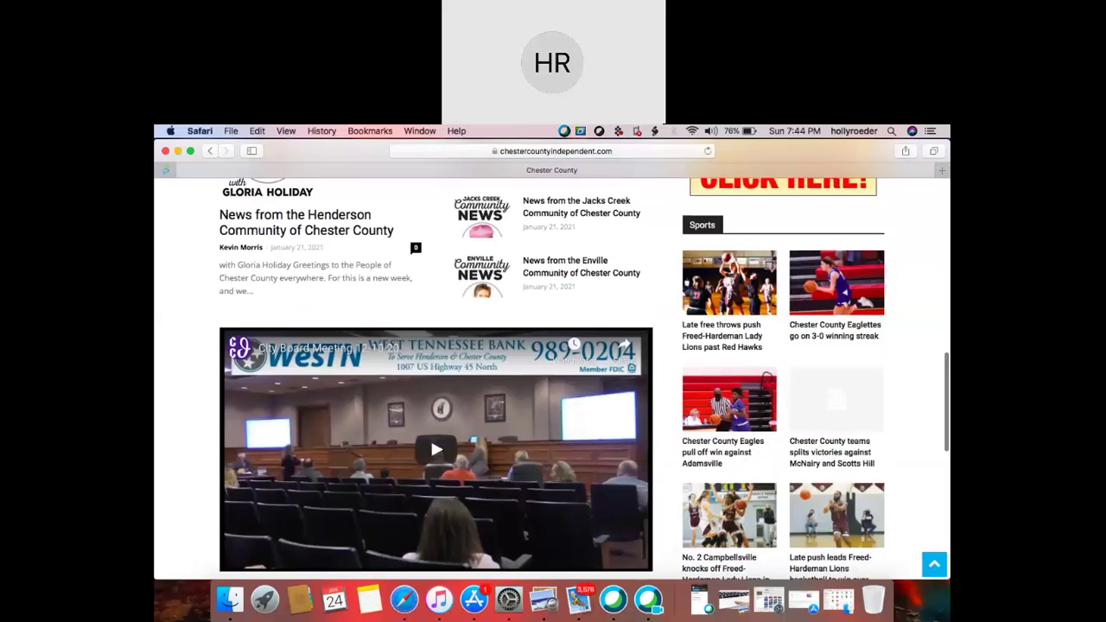
scroll(430, 436, "up", 10)
scroll(552, 376, "up", 3)
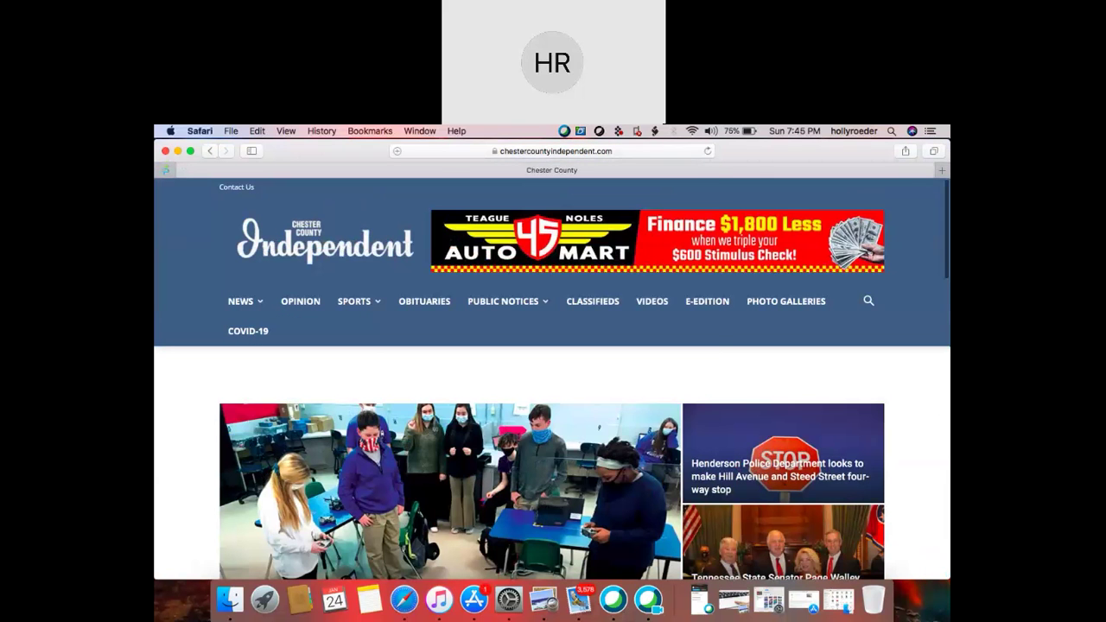
Search Google for "chester county independent" instead of entering the full web address
key("super+l")
type("chest")
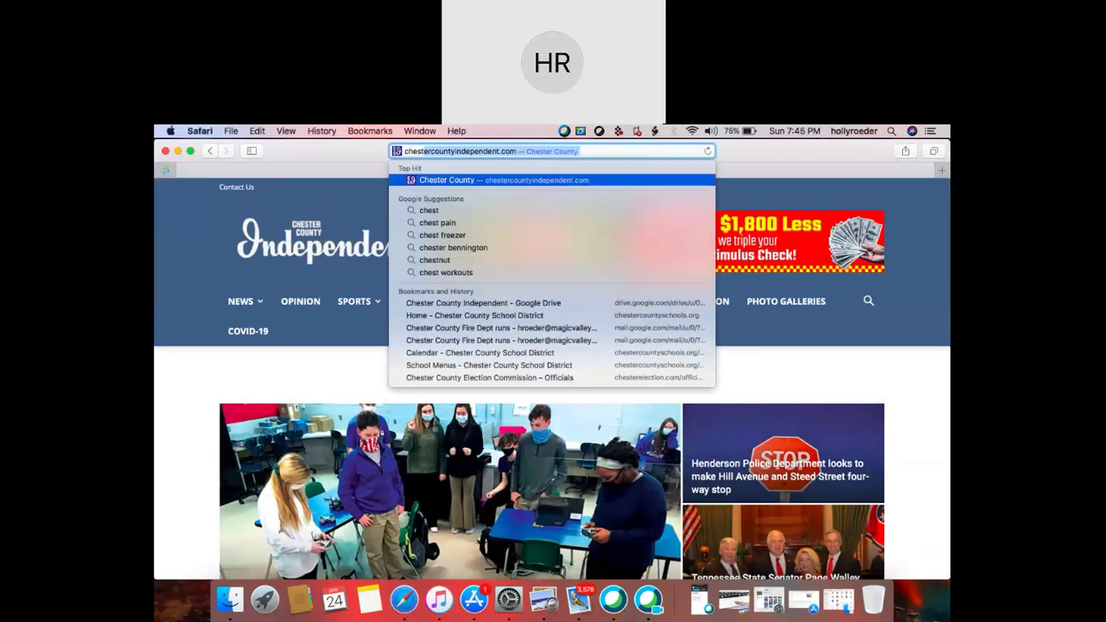
type("er county i")
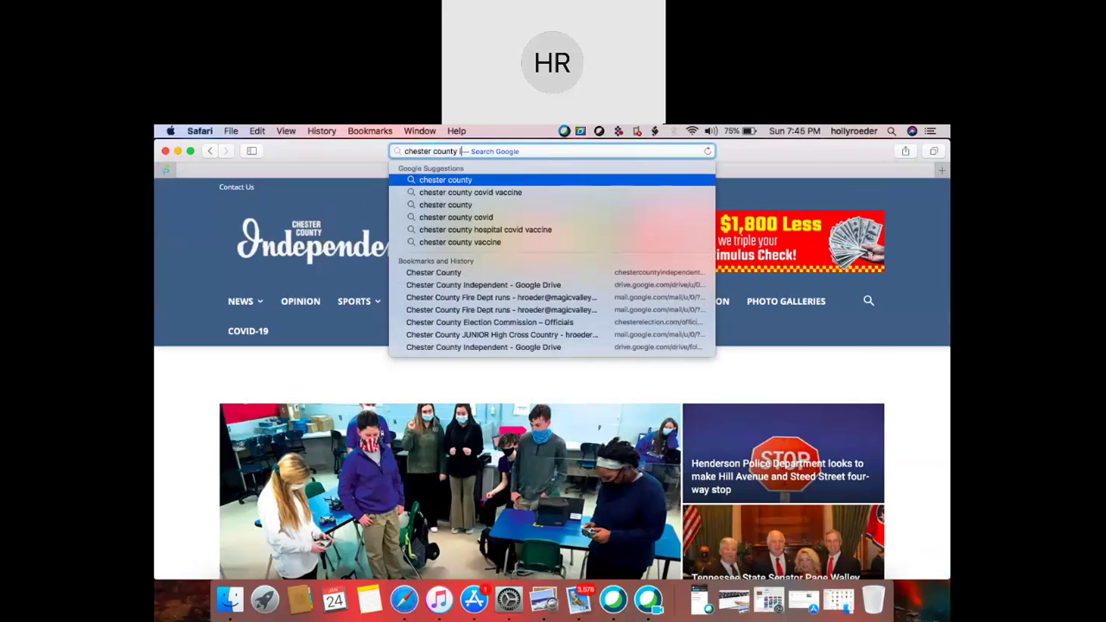
type("ndependent")
key("Return")
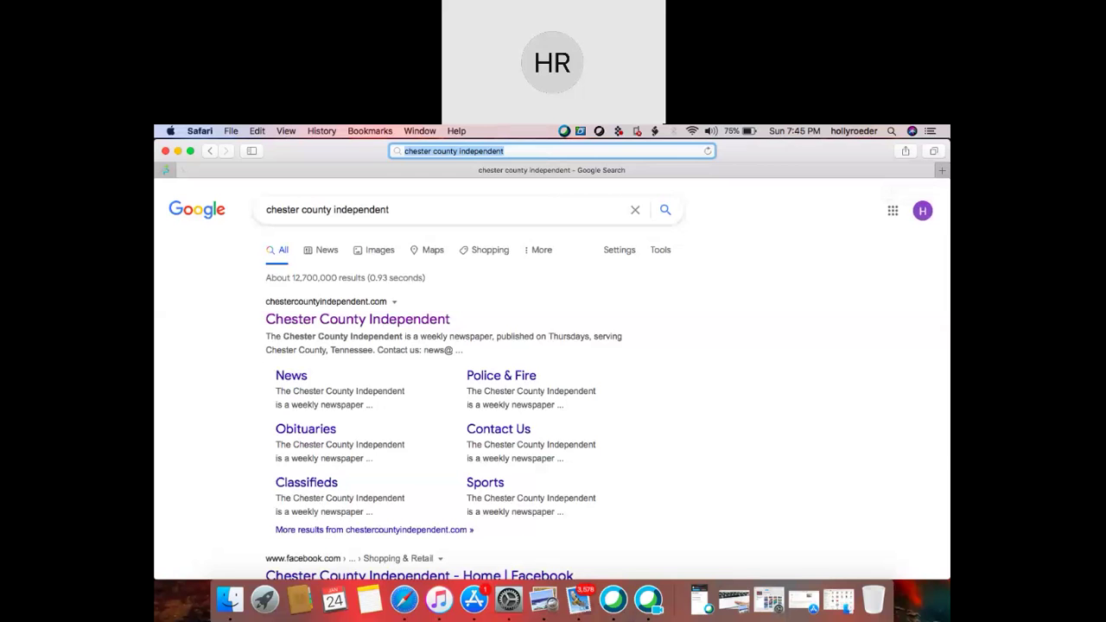
Add a new tab ahead of the Google search tab and split it off into its own window
left_click(942, 170)
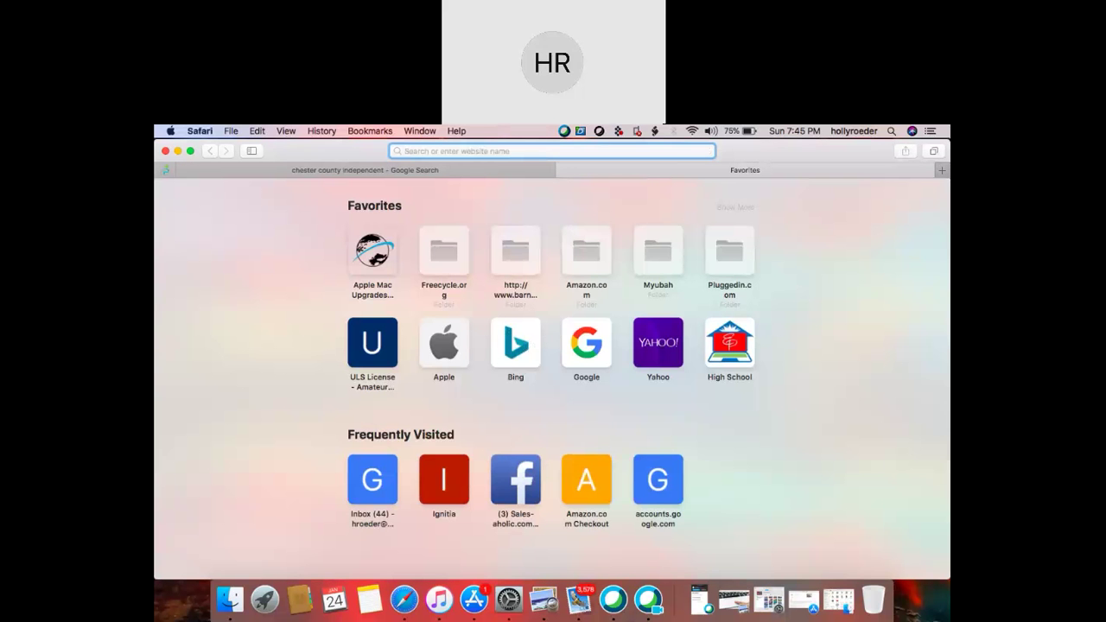
left_click_drag(745, 170, 385, 170)
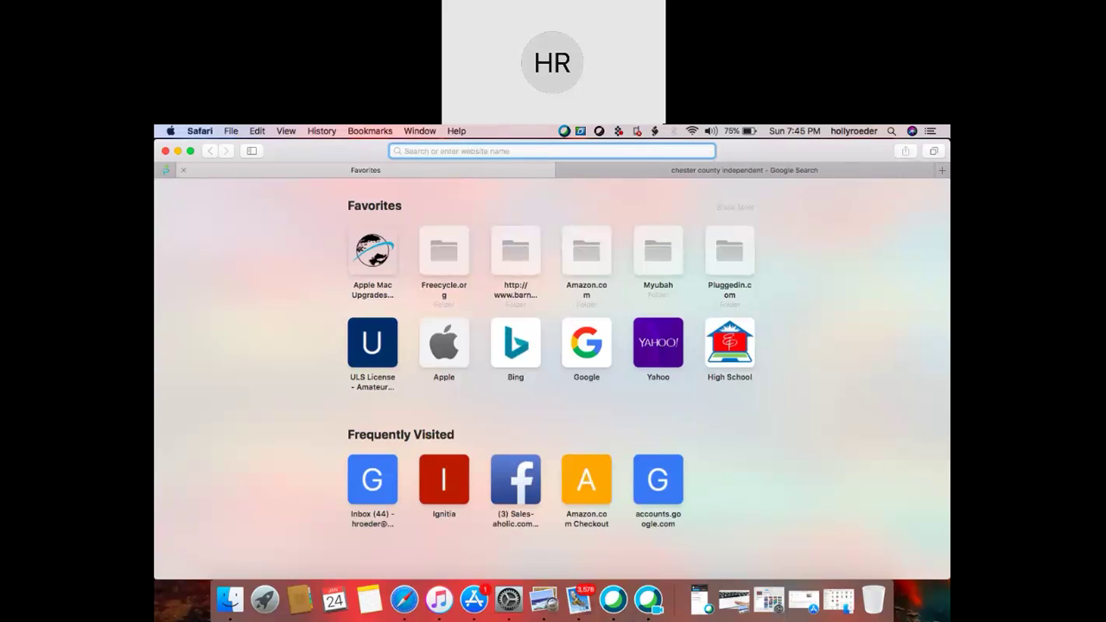
left_click_drag(366, 171, 326, 255)
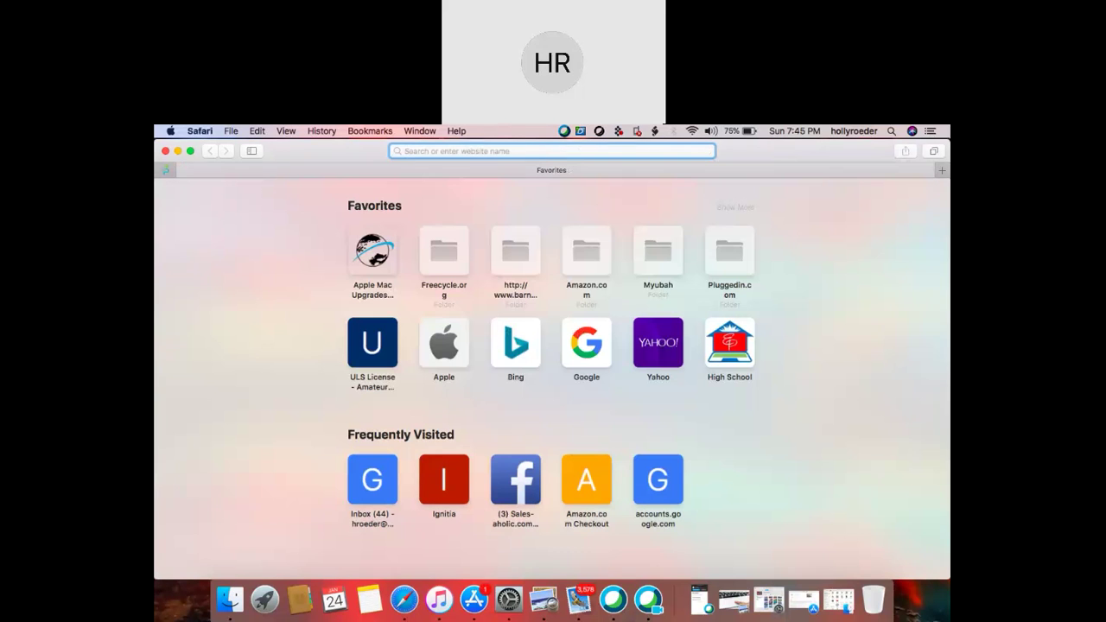